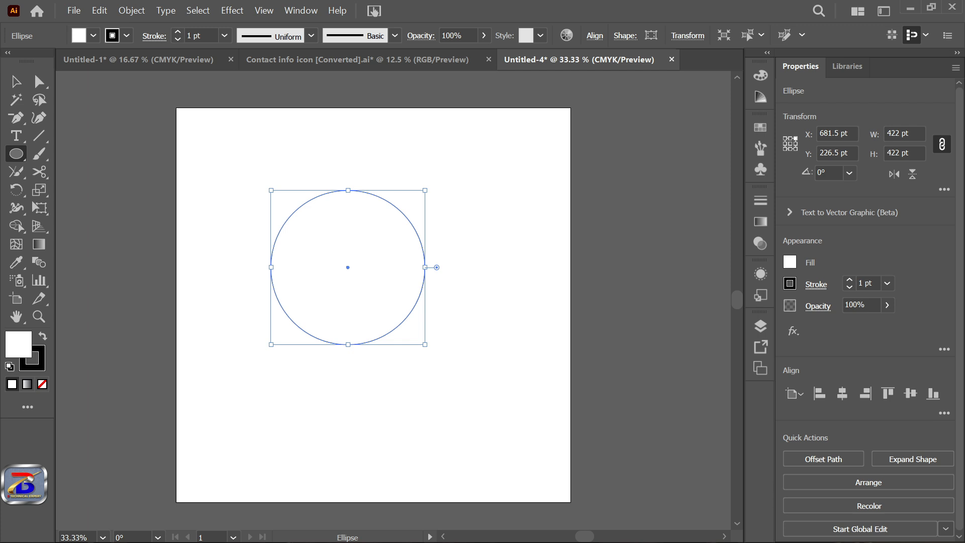
Step: Set the stroke weight of the circle to 40 pt
{"action": "left_click", "coordinate": [224, 35]}
{"action": "left_click", "coordinate": [241, 204]}
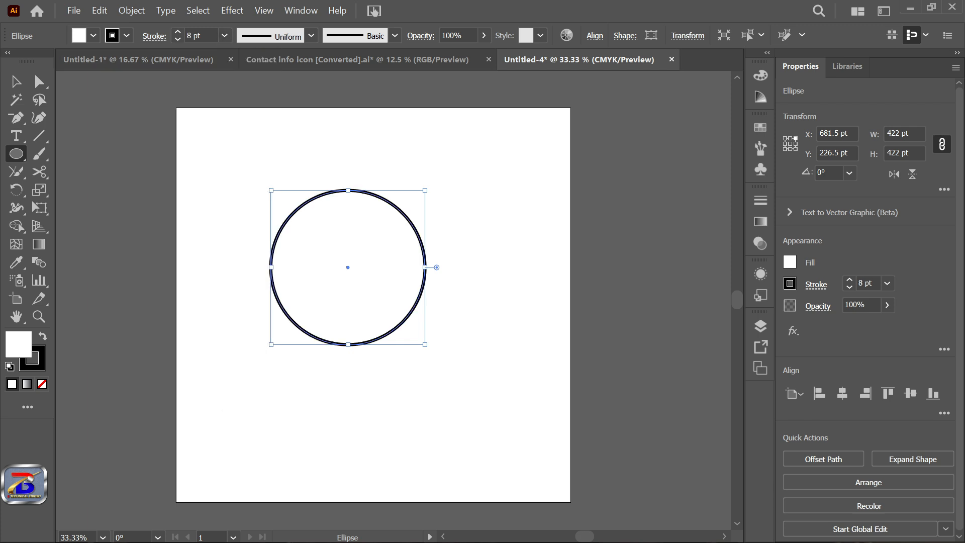
{"action": "left_click", "coordinate": [225, 35]}
{"action": "left_click", "coordinate": [245, 300]}
{"action": "left_click", "coordinate": [225, 35]}
{"action": "left_click", "coordinate": [245, 333]}
{"action": "left_click", "coordinate": [224, 35]}
{"action": "left_click", "coordinate": [245, 350]}
{"action": "left_click", "coordinate": [224, 35]}
{"action": "left_click", "coordinate": [224, 35]}
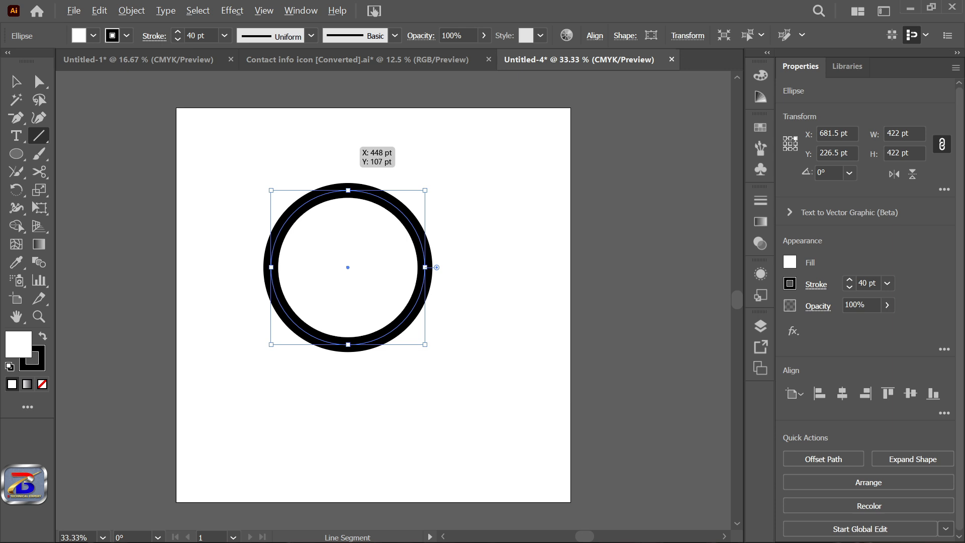
Step: Draw a vertical line about 1348 pt long through the circle's centre, extending beyond the ring at both ends
{"action": "left_click_drag", "start_coordinate": [336, 140], "coordinate": [337, 386]}
{"action": "key", "text": "v"}
{"action": "mouse_move", "coordinate": [337, 121]}
{"action": "left_mouse_down"}
{"action": "mouse_move", "coordinate": [356, 127]}
{"action": "mouse_move", "coordinate": [342, 122]}
{"action": "left_mouse_up"}
{"action": "key", "text": "ctrl+minus"}
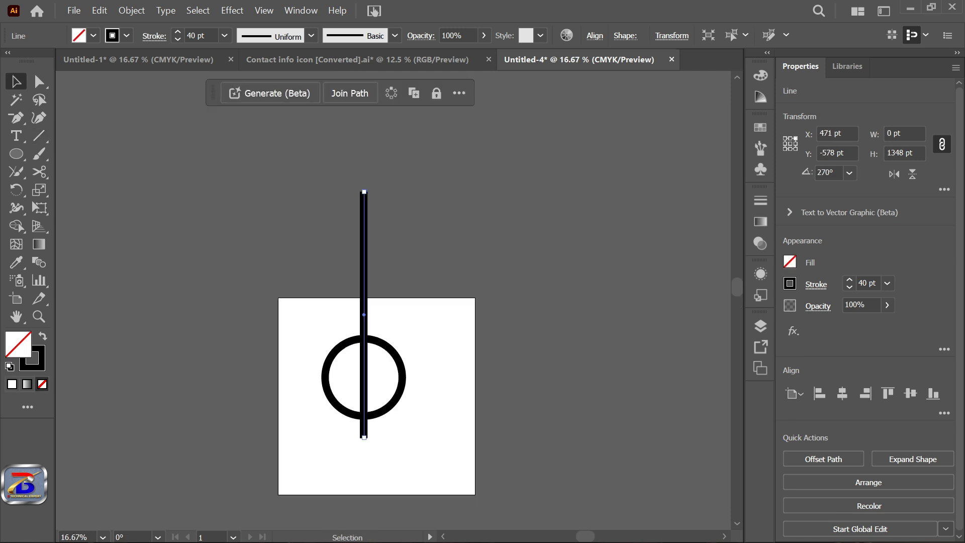
Step: Expand the fill and stroke of the circle and the vertical line into shapes
{"action": "key", "text": "ctrl+a"}
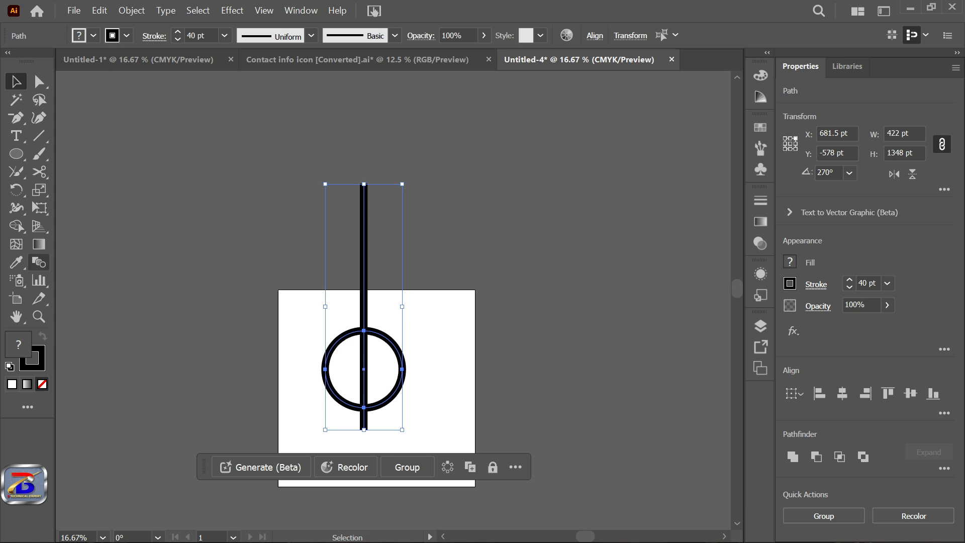
{"action": "left_click", "coordinate": [132, 11]}
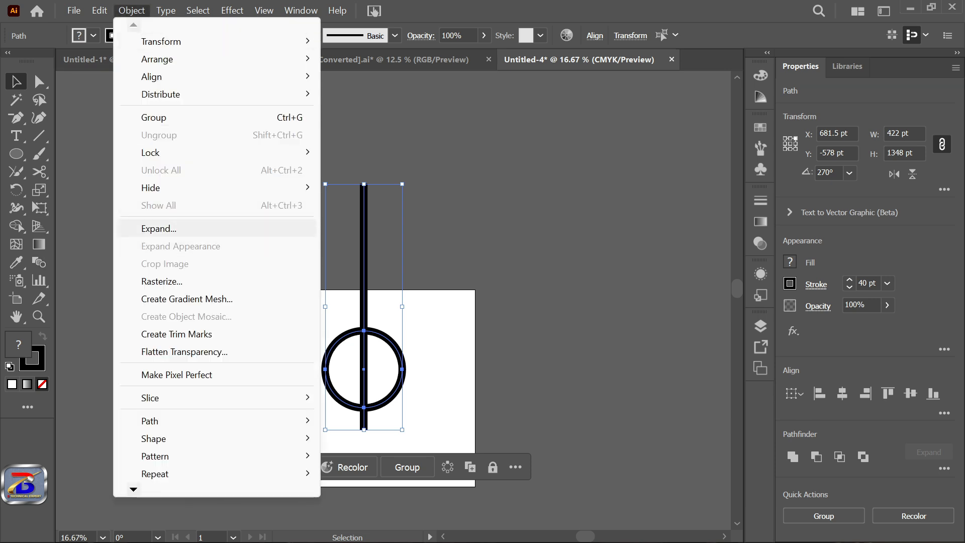
{"action": "left_click", "coordinate": [160, 227]}
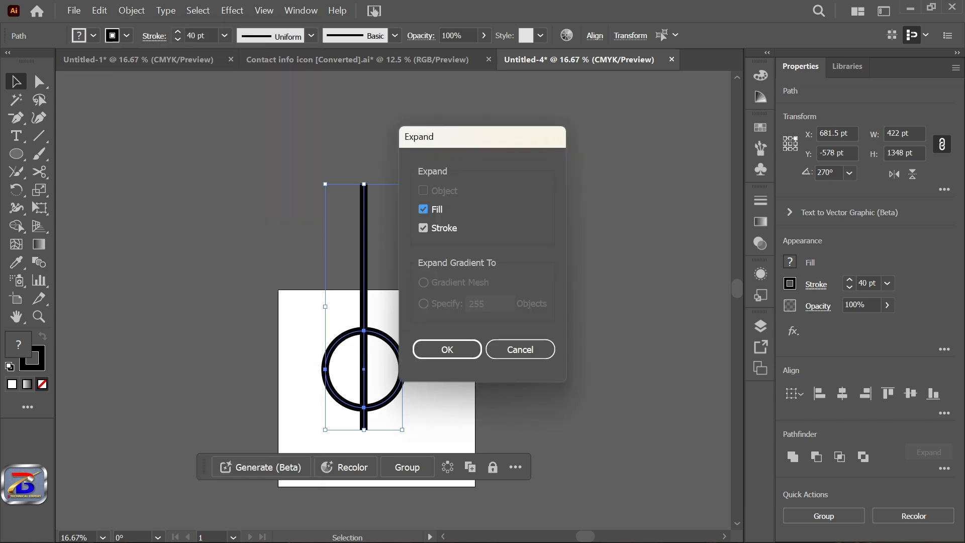
{"action": "key", "text": "Return"}
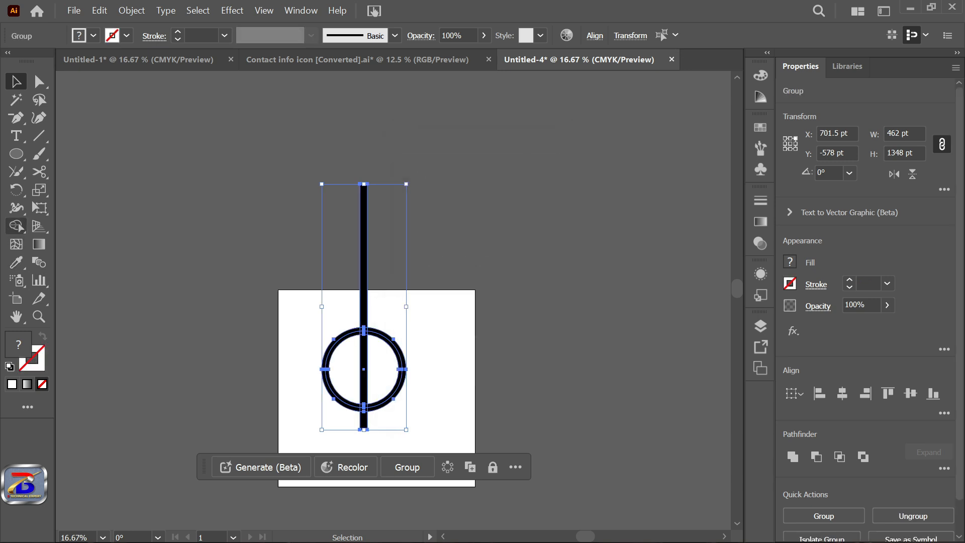
Step: Remove the upper and lower parts of the bar that extend outside the ring using Shape Builder
{"action": "key", "text": "shift+m"}
{"action": "scroll", "coordinate": [367, 328], "scroll_direction": "up", "scroll_amount": 3}
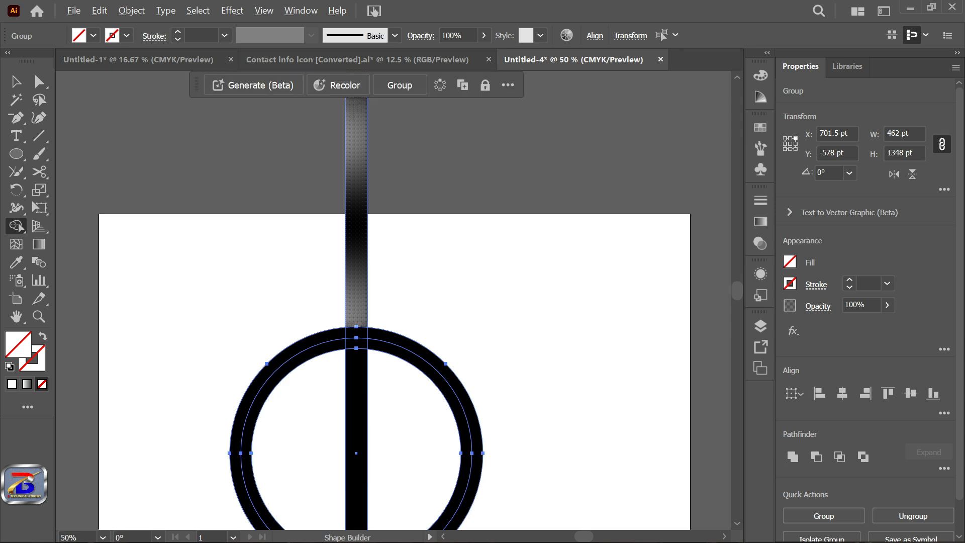
{"action": "left_click", "coordinate": [360, 311], "text": "alt"}
{"action": "scroll", "coordinate": [376, 323], "scroll_direction": "down", "scroll_amount": 4}
{"action": "scroll", "coordinate": [370, 393], "scroll_direction": "up", "scroll_amount": 6}
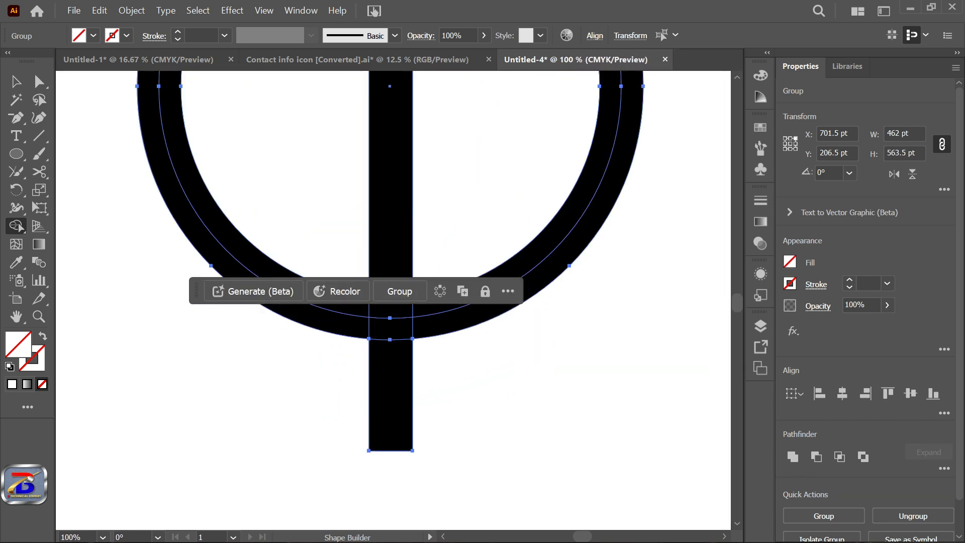
{"action": "scroll", "coordinate": [375, 396], "scroll_direction": "down", "scroll_amount": 2}
{"action": "left_click", "coordinate": [382, 395], "text": "alt"}
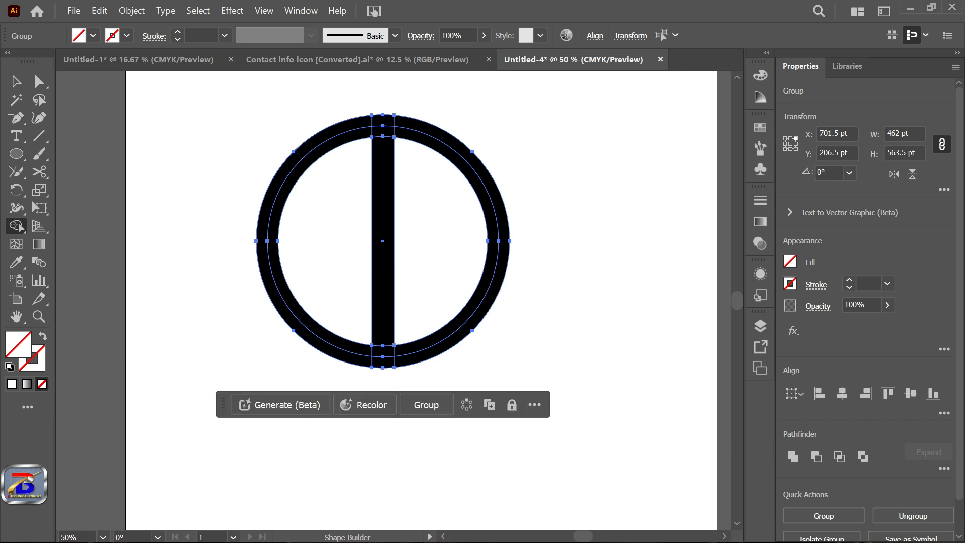
{"action": "scroll", "coordinate": [397, 367], "scroll_direction": "down", "scroll_amount": 2}
Step: Add the text "AR" beside the ring and enlarge it to about 232 pt
{"action": "left_click", "coordinate": [16, 136]}
{"action": "left_click", "coordinate": [503, 265]}
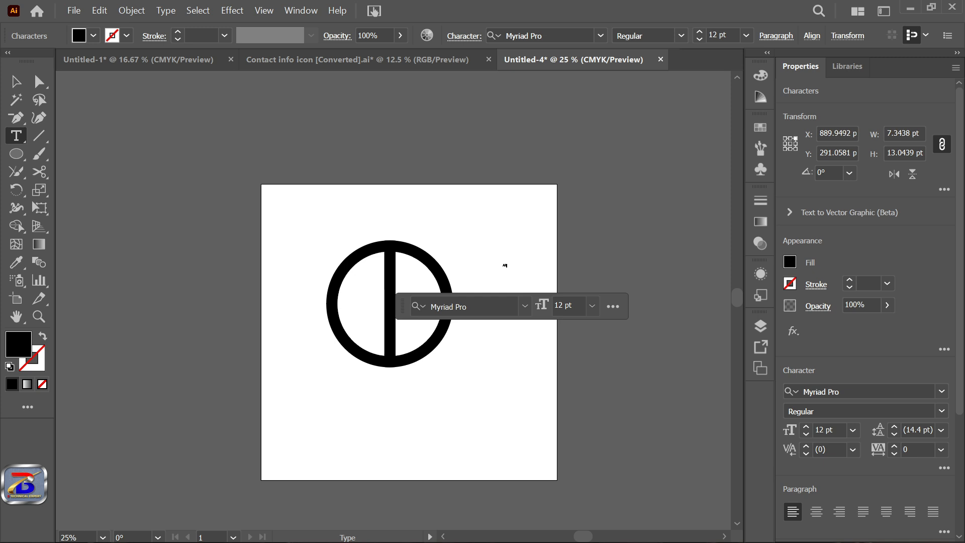
{"action": "key", "text": "Escape"}
{"action": "left_click_drag", "start_coordinate": [509, 269], "coordinate": [668, 405]}
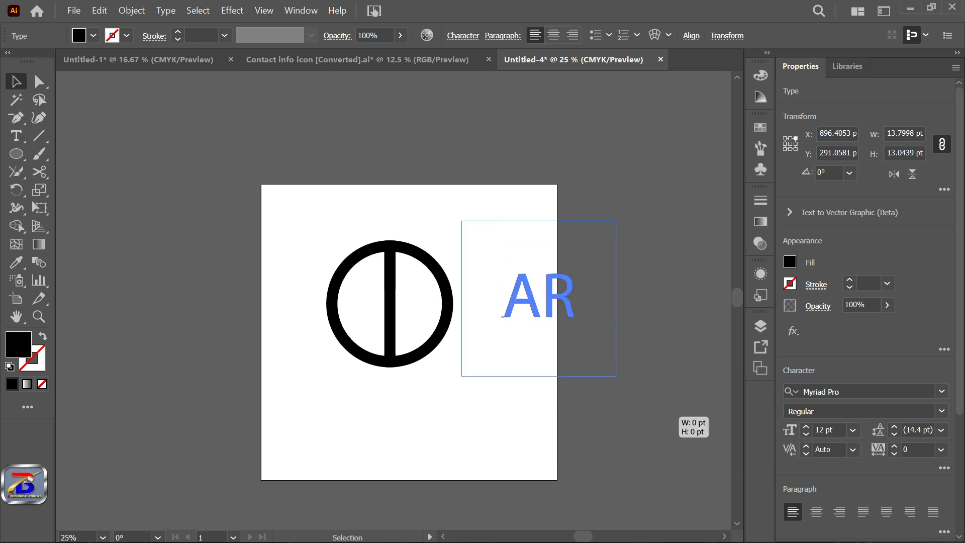
Step: Set the font of the AR text to Berlin Sans FB Demi Bold
{"action": "scroll", "coordinate": [581, 302], "scroll_direction": "up", "scroll_amount": 3}
{"action": "scroll", "coordinate": [543, 365], "scroll_direction": "down", "scroll_amount": 2}
{"action": "left_click", "coordinate": [497, 410]}
{"action": "scroll", "coordinate": [523, 510], "scroll_direction": "down", "scroll_amount": 3}
{"action": "scroll", "coordinate": [523, 511], "scroll_direction": "up", "scroll_amount": 3}
{"action": "scroll", "coordinate": [523, 510], "scroll_direction": "down", "scroll_amount": 6}
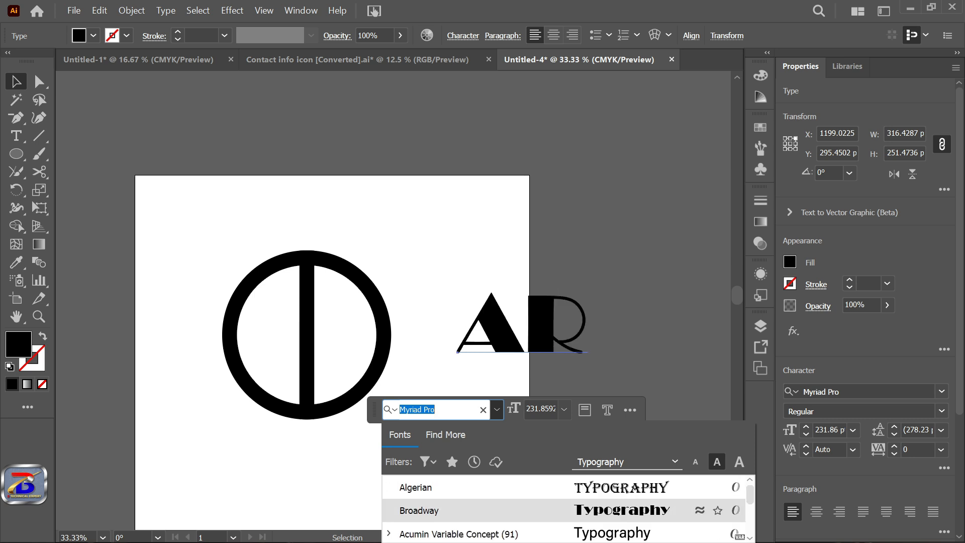
{"action": "scroll", "coordinate": [522, 511], "scroll_direction": "down", "scroll_amount": 5}
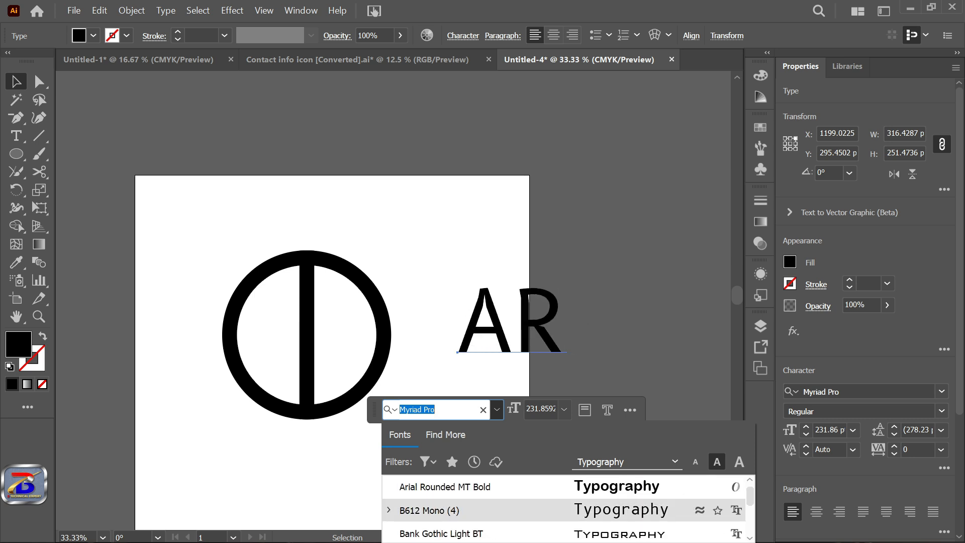
{"action": "scroll", "coordinate": [523, 510], "scroll_direction": "down", "scroll_amount": 2}
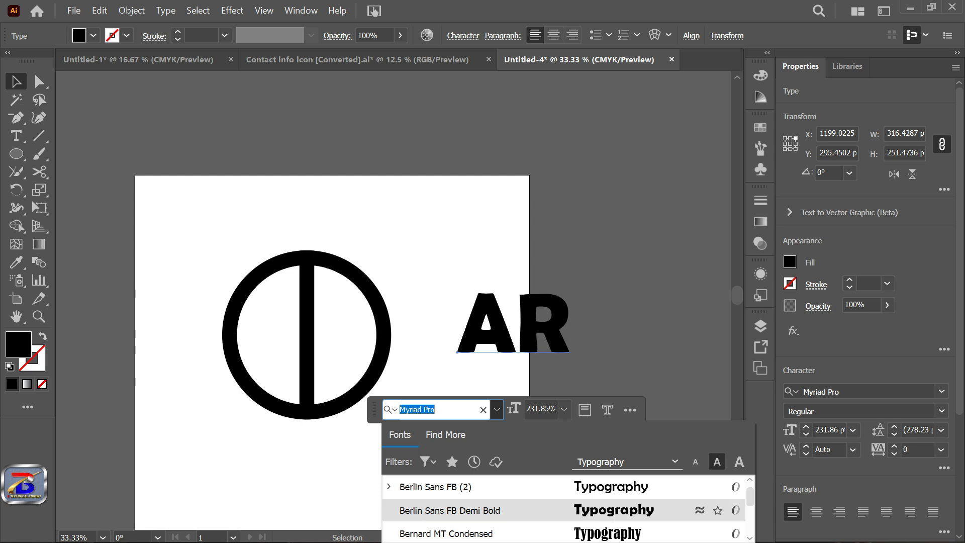
{"action": "left_click", "coordinate": [523, 510]}
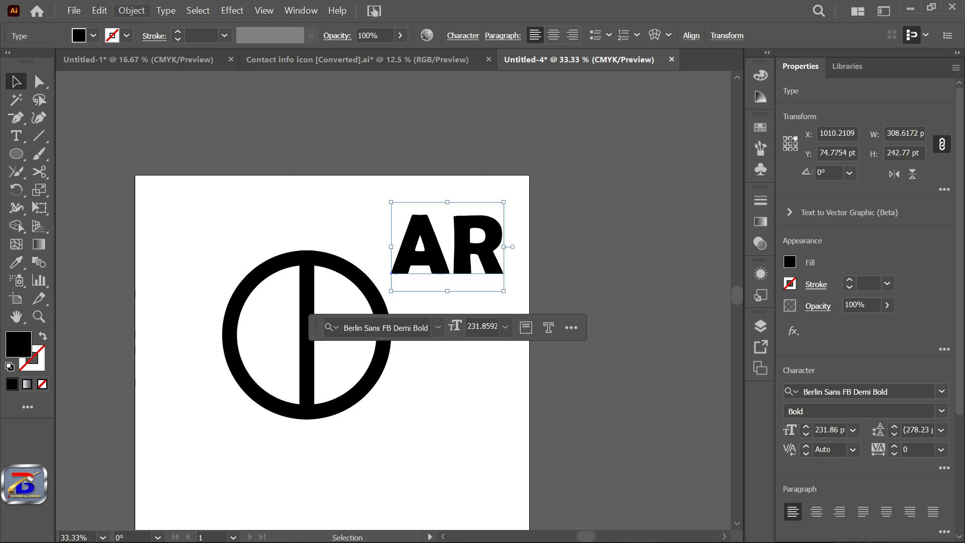
Step: Expand the AR text's object and fill into outlines, and place the lettering just to the right of the ring
{"action": "left_click", "coordinate": [132, 10]}
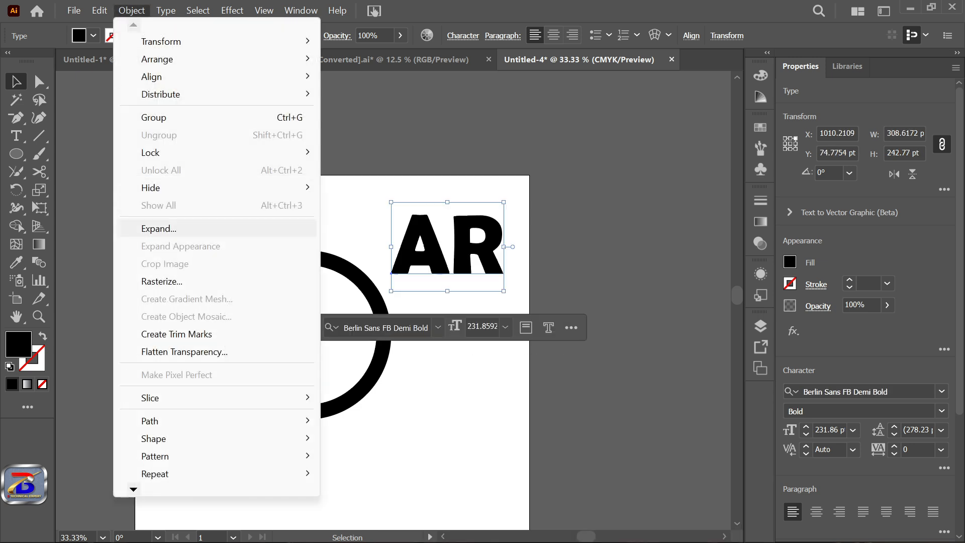
{"action": "left_click", "coordinate": [159, 229]}
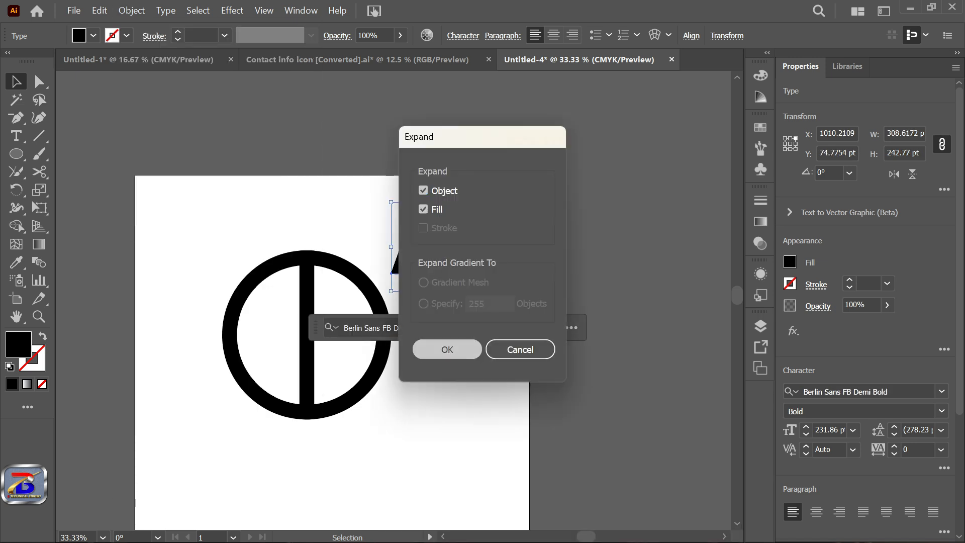
{"action": "key", "text": "Return"}
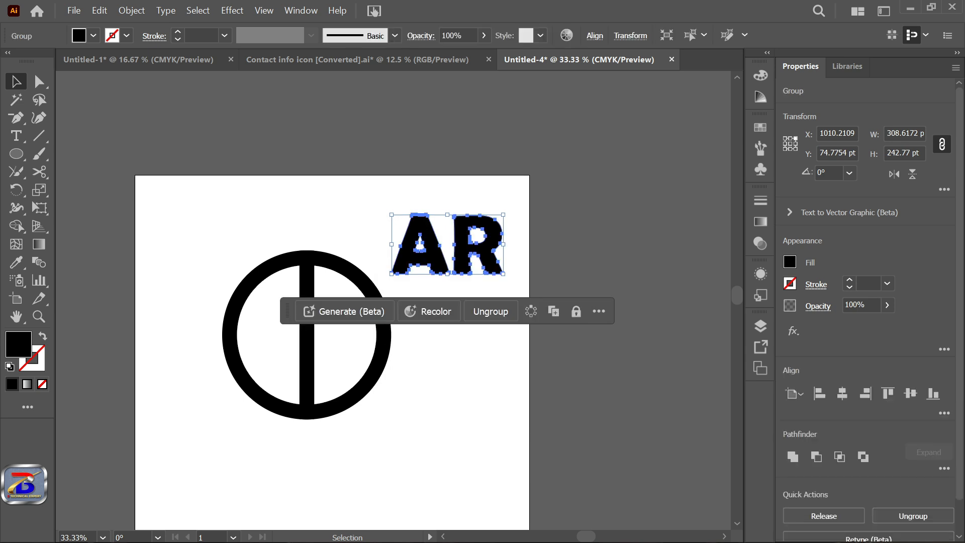
{"action": "key", "text": "ctrl+shift+a"}
{"action": "left_click_drag", "start_coordinate": [490, 239], "coordinate": [497, 340]}
{"action": "key", "text": "ctrl+shift+a"}
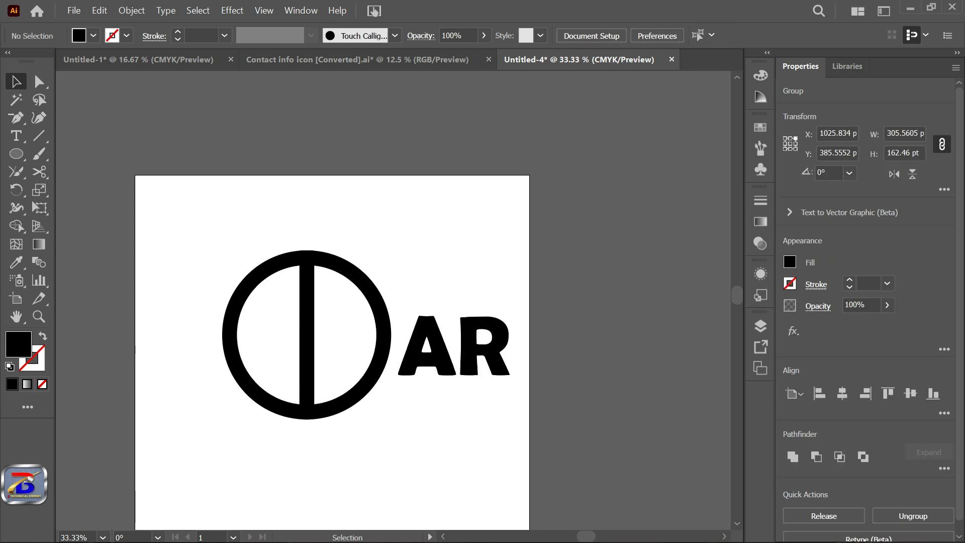
Step: Isolate the AR group, move the R above the A's level, and rotate the R clockwise to about 336.27°
{"action": "left_click", "coordinate": [497, 341]}
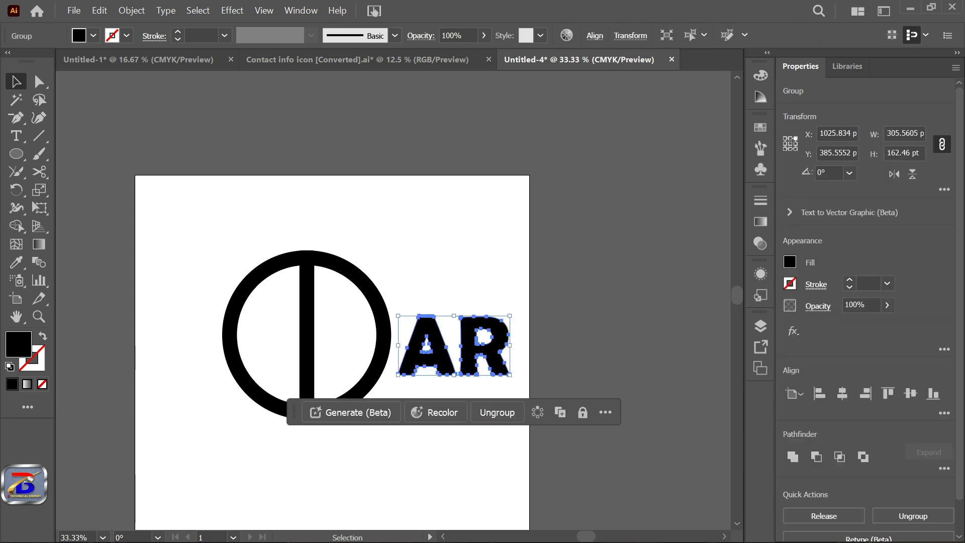
{"action": "key", "text": "ctrl+shift+a"}
{"action": "left_click", "coordinate": [495, 346]}
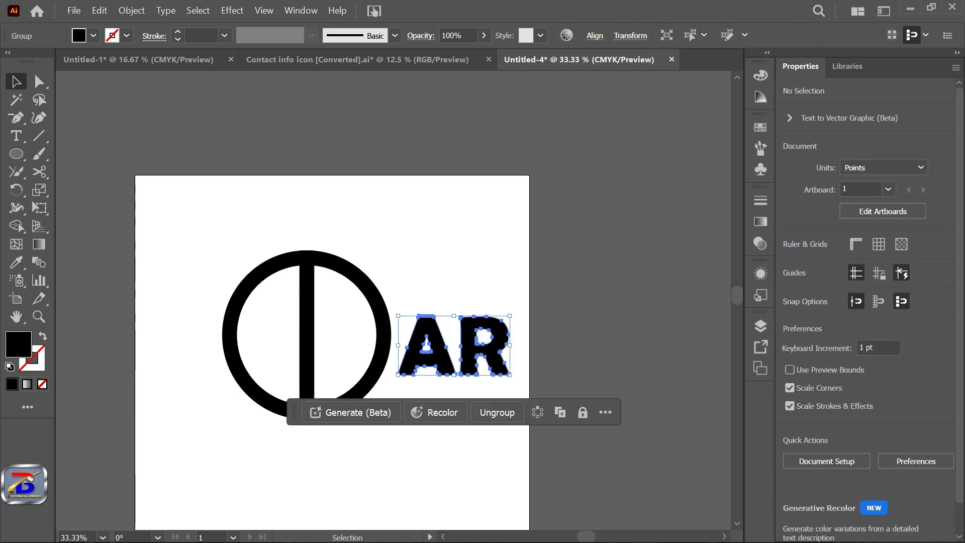
{"action": "double_click", "coordinate": [495, 346]}
{"action": "left_click_drag", "start_coordinate": [495, 347], "coordinate": [495, 273]}
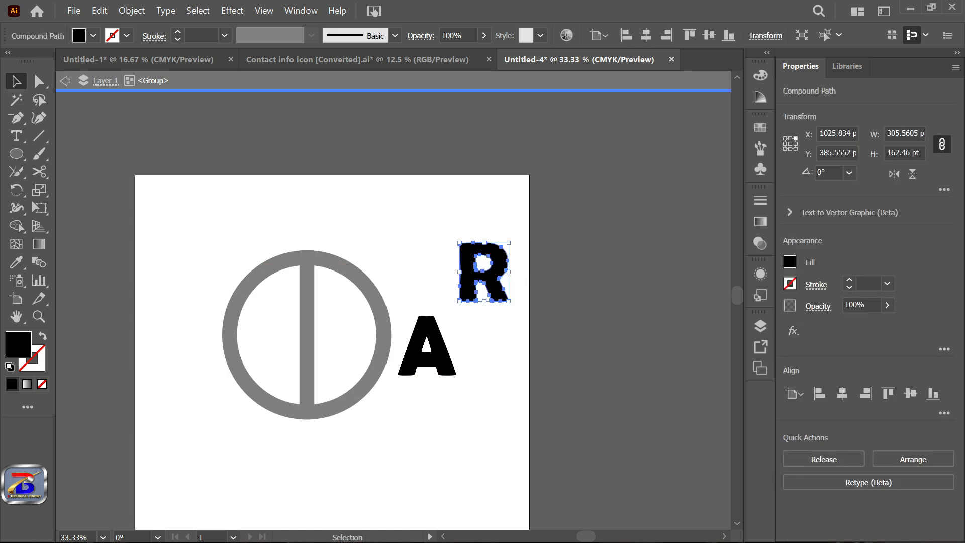
{"action": "left_click_drag", "start_coordinate": [512, 239], "coordinate": [538, 244]}
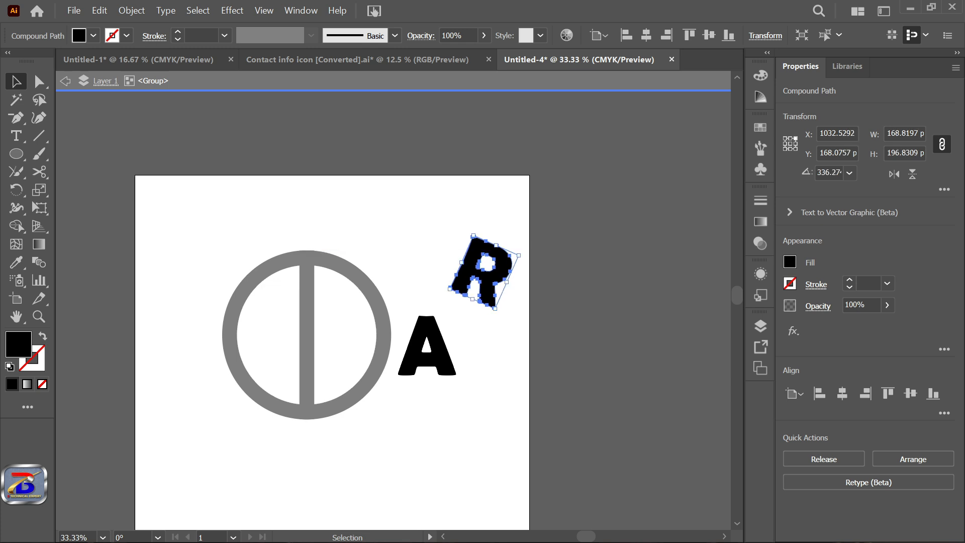
Step: Bring the A and R together so their legs overlap, and rotate the A counterclockwise about 7°
{"action": "left_click", "coordinate": [427, 352]}
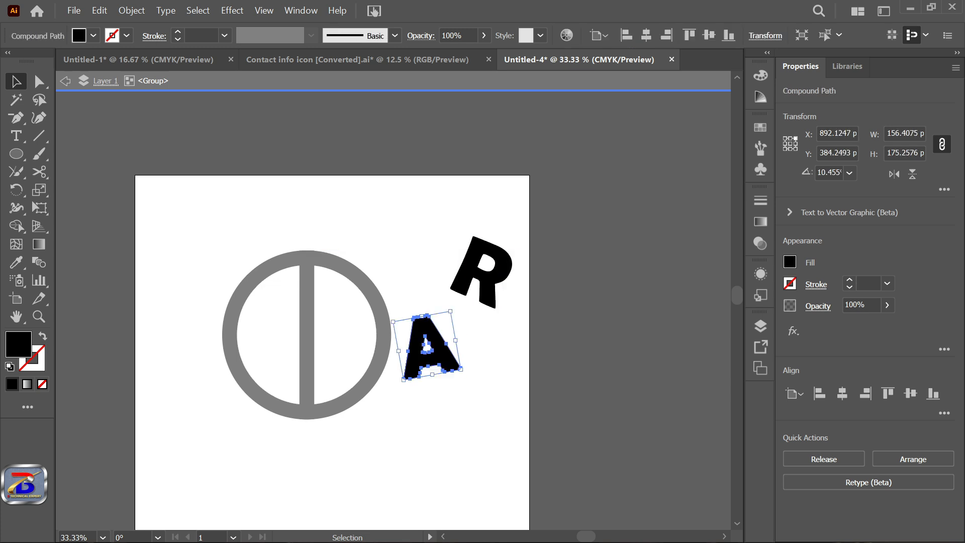
{"action": "left_click_drag", "start_coordinate": [432, 352], "coordinate": [442, 292]}
{"action": "key", "text": "ctrl+equal"}
{"action": "key", "text": "ctrl+equal"}
{"action": "left_click_drag", "start_coordinate": [534, 250], "coordinate": [497, 252]}
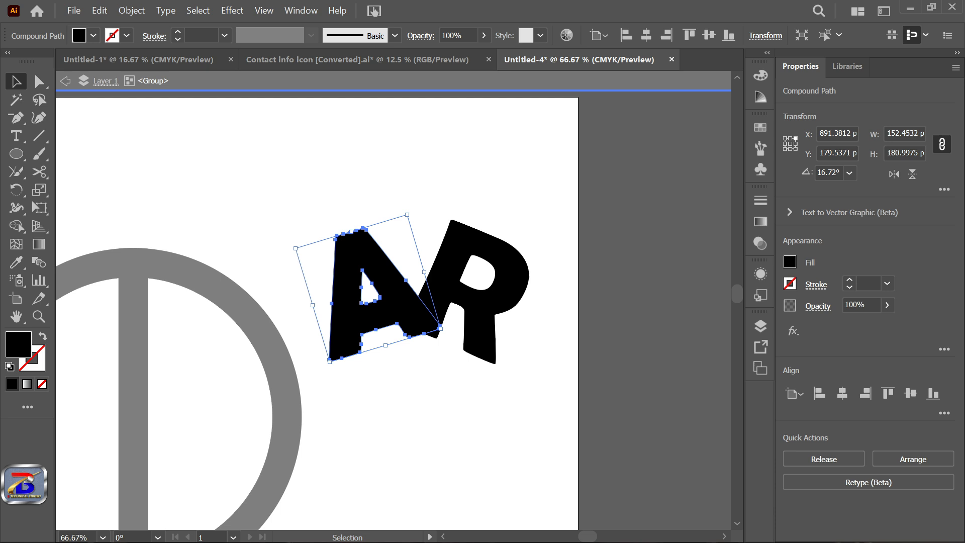
{"action": "left_click_drag", "start_coordinate": [413, 210], "coordinate": [423, 218]}
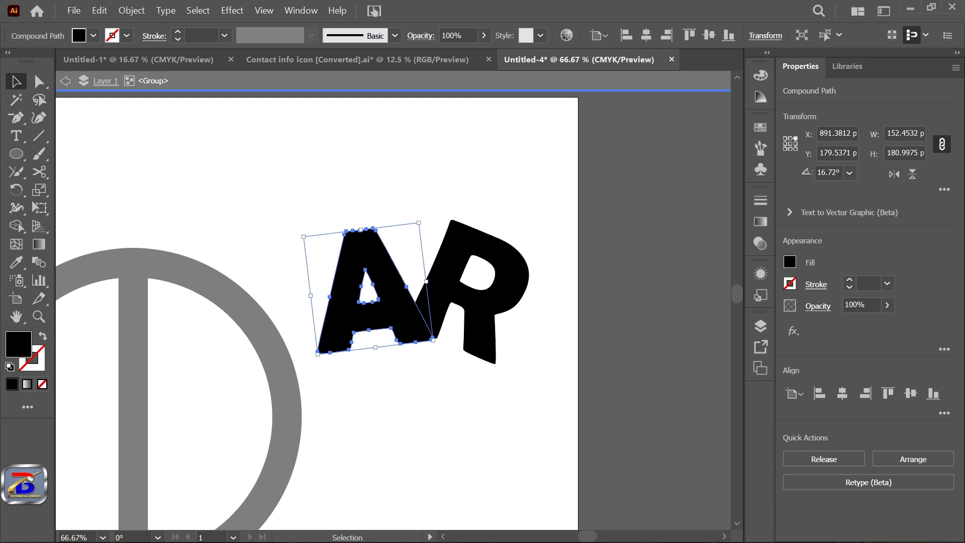
{"action": "left_click", "coordinate": [444, 194]}
{"action": "left_click_drag", "start_coordinate": [437, 336], "coordinate": [433, 333]}
Step: Pull the A's lower-left corner anchors down with Direct Selection to form a pointed, slanted foot, and leave group isolation
{"action": "scroll", "coordinate": [427, 343], "scroll_direction": "up", "scroll_amount": 1}
{"action": "left_click", "coordinate": [447, 397]}
{"action": "scroll", "coordinate": [560, 439], "scroll_direction": "down", "scroll_amount": 1}
{"action": "key", "text": "ctrl+a"}
{"action": "key", "text": "ctrl+shift+a"}
{"action": "scroll", "coordinate": [385, 375], "scroll_direction": "up", "scroll_amount": 1}
{"action": "key", "text": "a"}
{"action": "left_click_drag", "start_coordinate": [348, 395], "coordinate": [351, 403]}
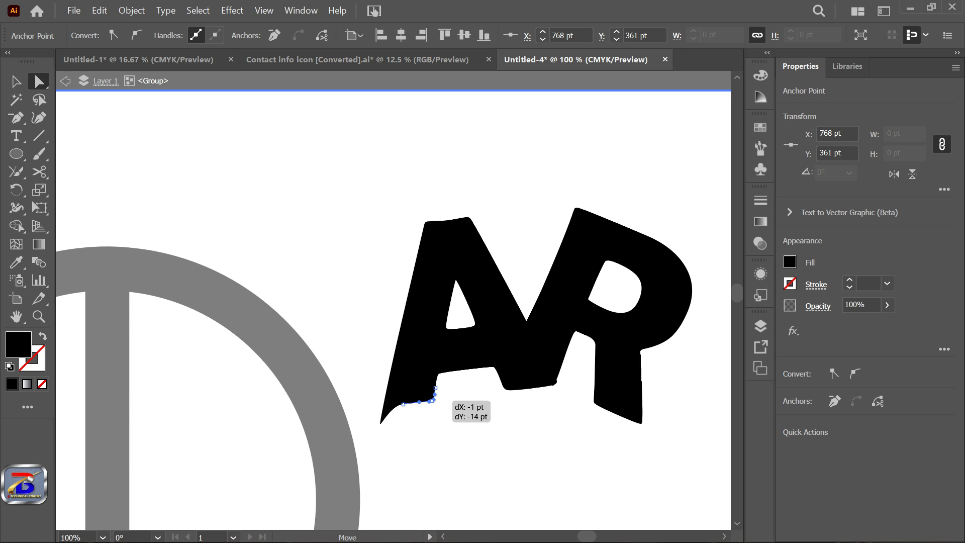
{"action": "left_click_drag", "start_coordinate": [431, 400], "coordinate": [436, 401]}
{"action": "scroll", "coordinate": [428, 409], "scroll_direction": "up", "scroll_amount": 3}
{"action": "left_click_drag", "start_coordinate": [353, 396], "coordinate": [410, 407]}
{"action": "scroll", "coordinate": [461, 390], "scroll_direction": "down", "scroll_amount": 5}
{"action": "key", "text": "v"}
{"action": "left_click", "coordinate": [482, 428]}
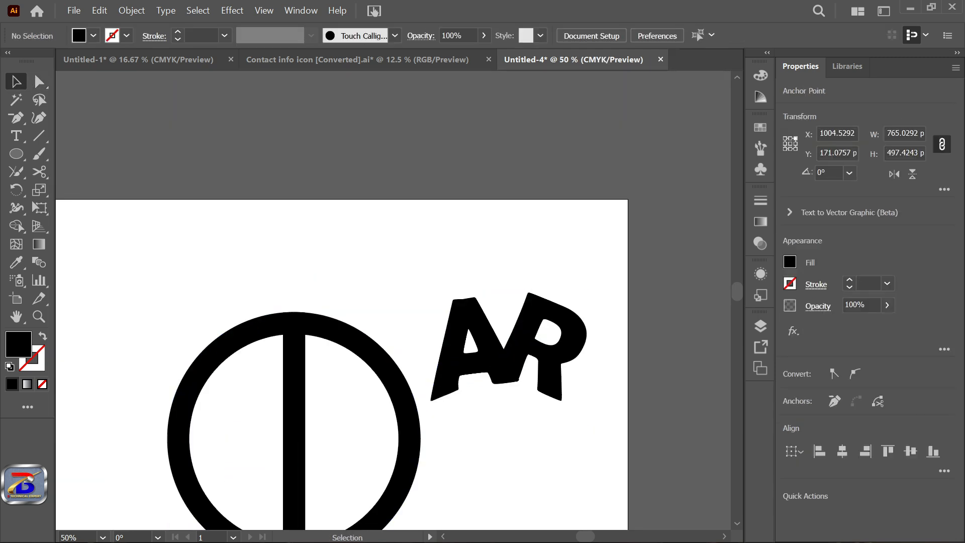
Step: Move the AR lettering into the ring, centred over the vertical bar
{"action": "left_click", "coordinate": [495, 359]}
{"action": "left_click_drag", "start_coordinate": [495, 360], "coordinate": [285, 450]}
{"action": "key", "text": "ctrl+equal"}
{"action": "key", "text": "ctrl+equal"}
Step: Select all the artwork and use Shape Builder to cut away the thin band around the A and clear its triangular counter
{"action": "key", "text": "ctrl+a"}
{"action": "key", "text": "ctrl+minus"}
{"action": "key", "text": "ctrl+minus"}
{"action": "key", "text": "ctrl+minus"}
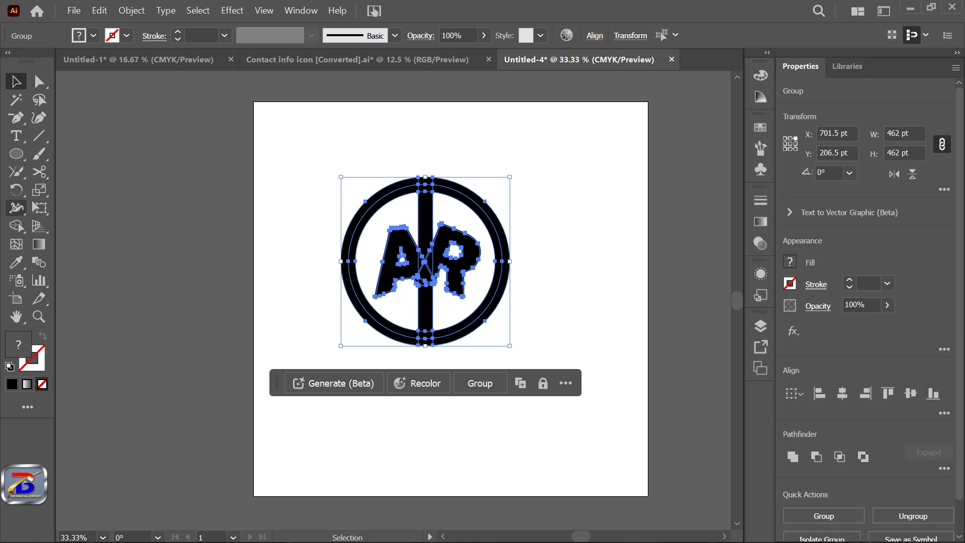
{"action": "key", "text": "shift+m"}
{"action": "key", "text": "ctrl+equal"}
{"action": "key", "text": "ctrl+equal"}
{"action": "key", "text": "ctrl+equal"}
{"action": "key", "text": "ctrl+equal"}
{"action": "key", "text": "ctrl+equal"}
{"action": "key", "text": "ctrl+equal"}
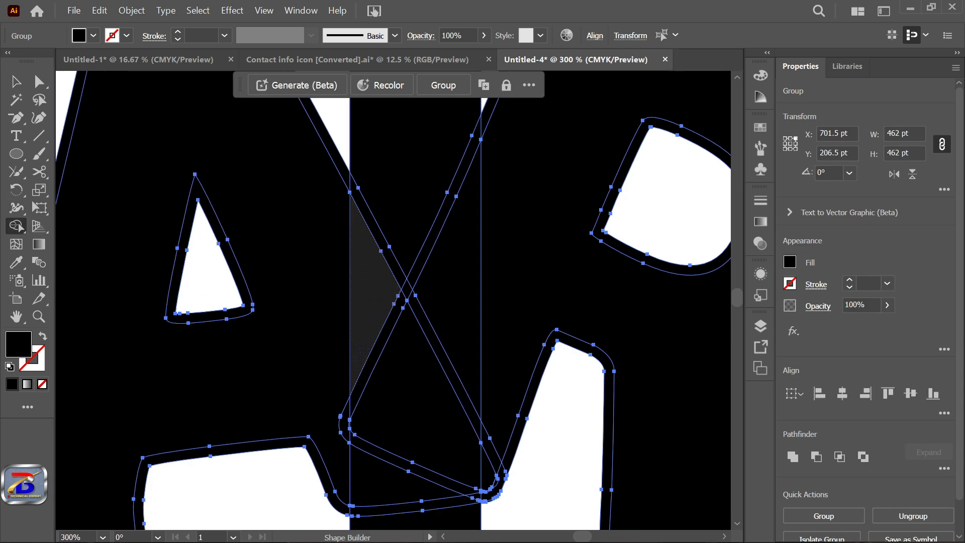
{"action": "scroll", "coordinate": [419, 259], "scroll_direction": "down", "scroll_amount": 2}
{"action": "left_click", "coordinate": [329, 272], "text": "alt"}
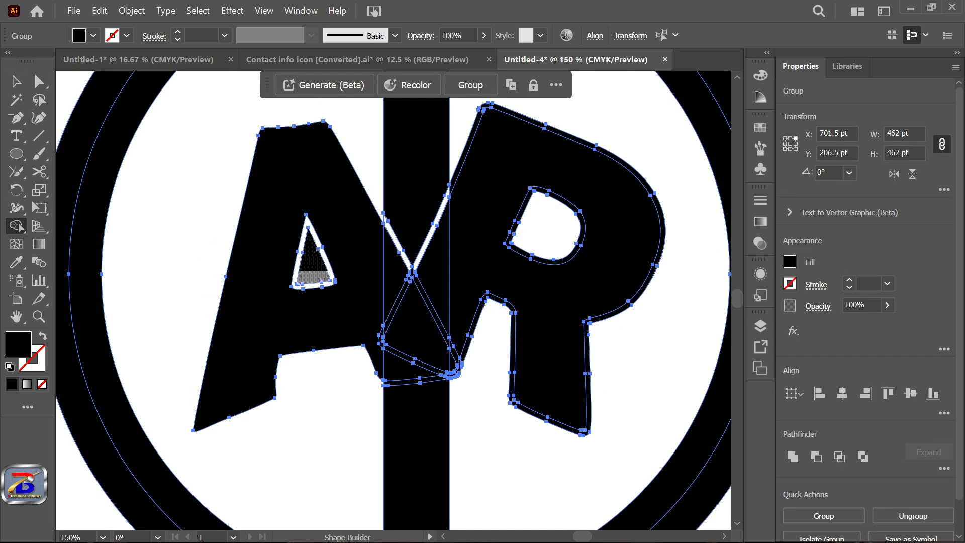
{"action": "left_click", "coordinate": [309, 270], "text": "alt"}
Step: Cut away the thin band segments and small slivers beneath the overlapping legs of the letters, where they meet the bar
{"action": "scroll", "coordinate": [308, 270], "scroll_direction": "up", "scroll_amount": 2}
{"action": "scroll", "coordinate": [114, 286], "scroll_direction": "down", "scroll_amount": 2}
{"action": "scroll", "coordinate": [326, 380], "scroll_direction": "up", "scroll_amount": 3}
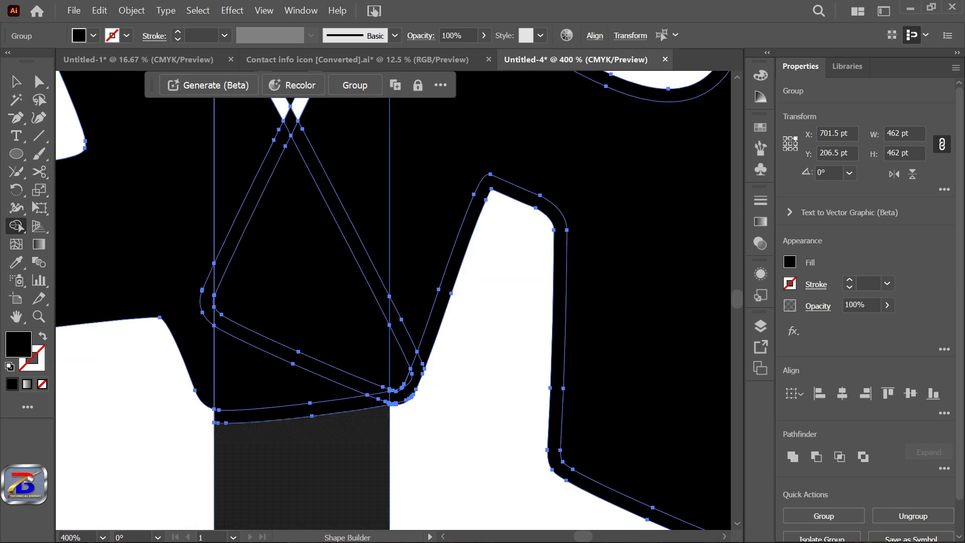
{"action": "left_click", "coordinate": [322, 408], "text": "alt"}
{"action": "scroll", "coordinate": [388, 394], "scroll_direction": "up", "scroll_amount": 3}
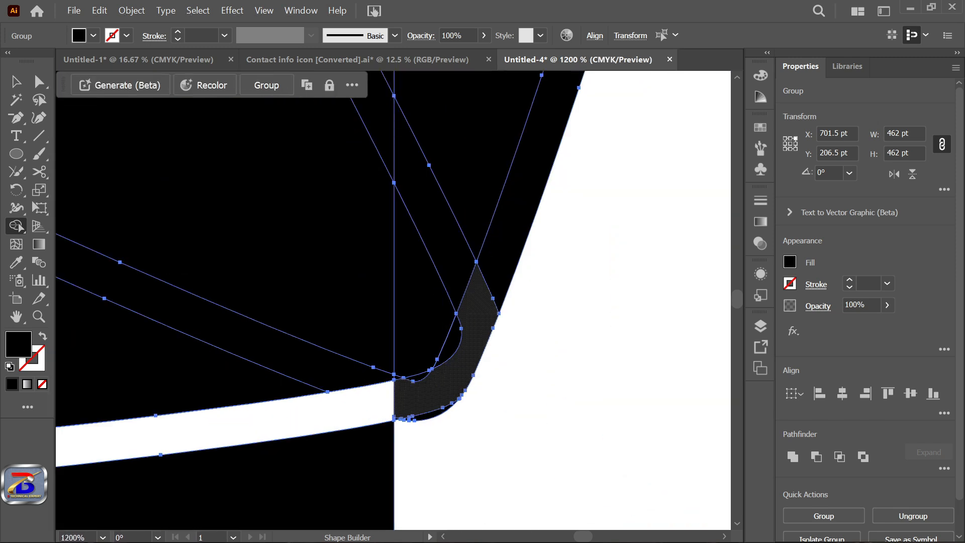
{"action": "left_click", "coordinate": [450, 346], "text": "alt"}
{"action": "scroll", "coordinate": [476, 383], "scroll_direction": "down", "scroll_amount": 3}
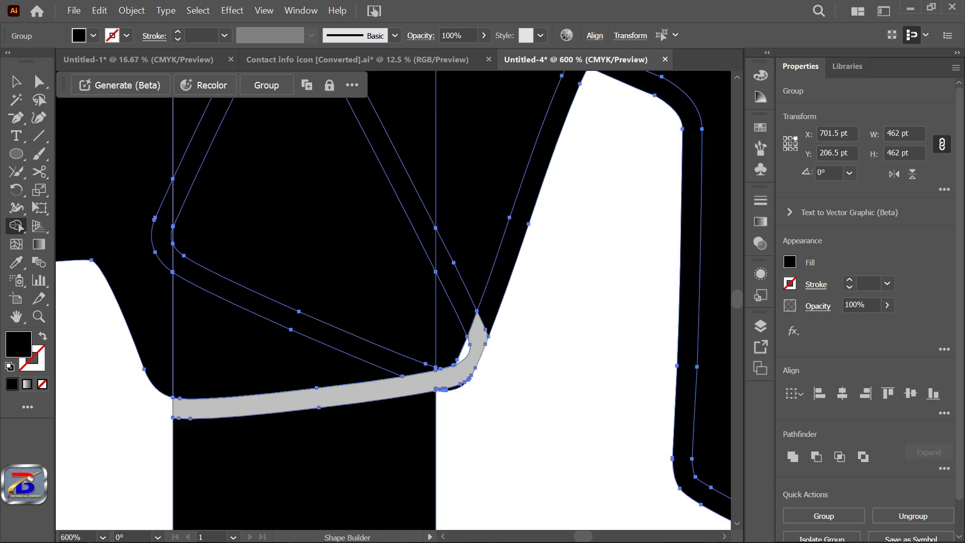
{"action": "scroll", "coordinate": [460, 407], "scroll_direction": "up", "scroll_amount": 4}
{"action": "left_click", "coordinate": [455, 368], "text": "alt"}
{"action": "scroll", "coordinate": [452, 399], "scroll_direction": "down", "scroll_amount": 4}
{"action": "scroll", "coordinate": [447, 382], "scroll_direction": "down", "scroll_amount": 4}
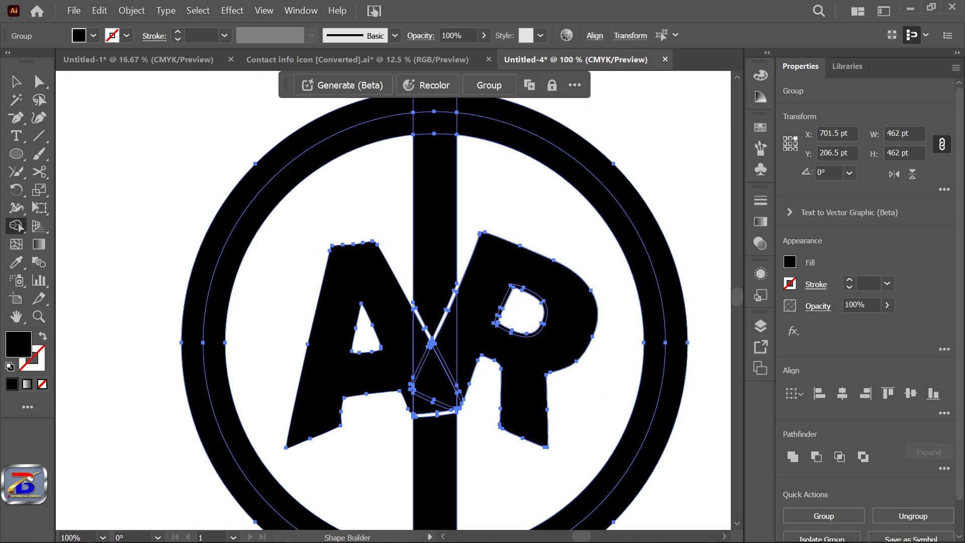
Step: Remove the thin outline band around the R and its counter using Shape Builder
{"action": "scroll", "coordinate": [503, 321], "scroll_direction": "up", "scroll_amount": 3}
{"action": "left_click", "coordinate": [525, 385], "text": "alt"}
{"action": "scroll", "coordinate": [517, 326], "scroll_direction": "down", "scroll_amount": 4}
{"action": "scroll", "coordinate": [474, 308], "scroll_direction": "up", "scroll_amount": 3}
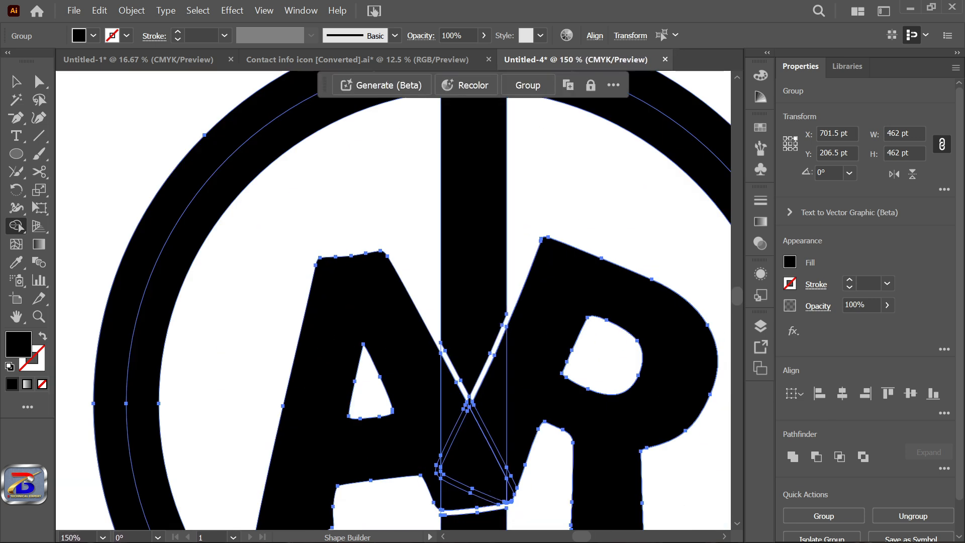
Step: Merge the overlapping pieces between the letters into the A with Shape Builder
{"action": "left_click_drag", "start_coordinate": [432, 432], "coordinate": [496, 481]}
{"action": "scroll", "coordinate": [452, 352], "scroll_direction": "down", "scroll_amount": 2}
{"action": "scroll", "coordinate": [469, 201], "scroll_direction": "up", "scroll_amount": 3}
{"action": "scroll", "coordinate": [442, 244], "scroll_direction": "down", "scroll_amount": 1}
{"action": "scroll", "coordinate": [443, 244], "scroll_direction": "up", "scroll_amount": 5}
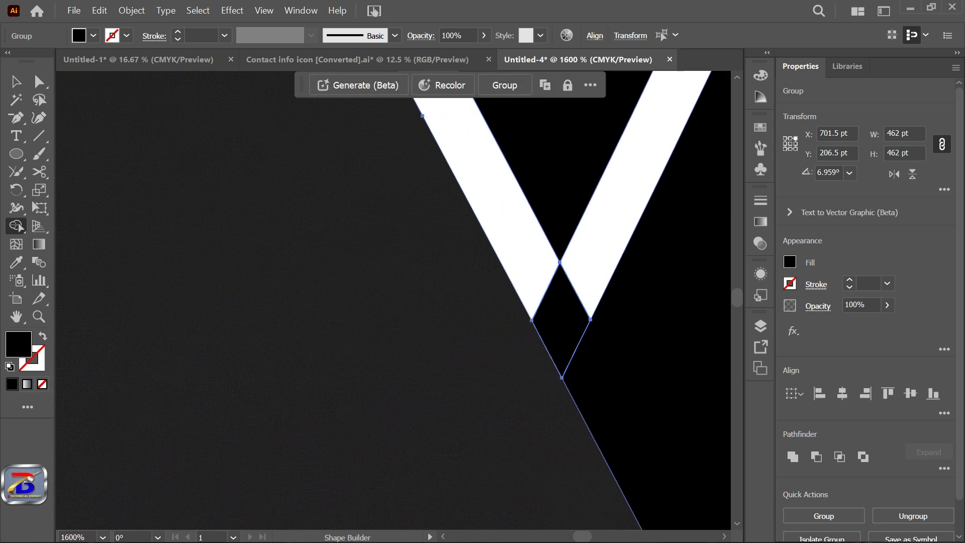
Step: Cut away the small diamond at the V-shaped tip where the gaps between the letters meet
{"action": "left_click", "coordinate": [561, 319]}
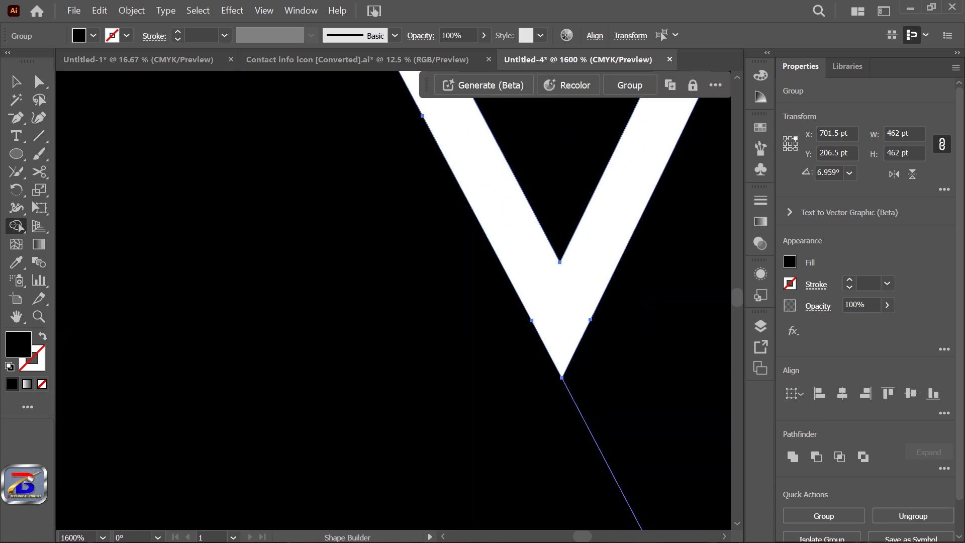
{"action": "scroll", "coordinate": [561, 320], "scroll_direction": "down", "scroll_amount": 12}
{"action": "scroll", "coordinate": [538, 320], "scroll_direction": "up", "scroll_amount": 4}
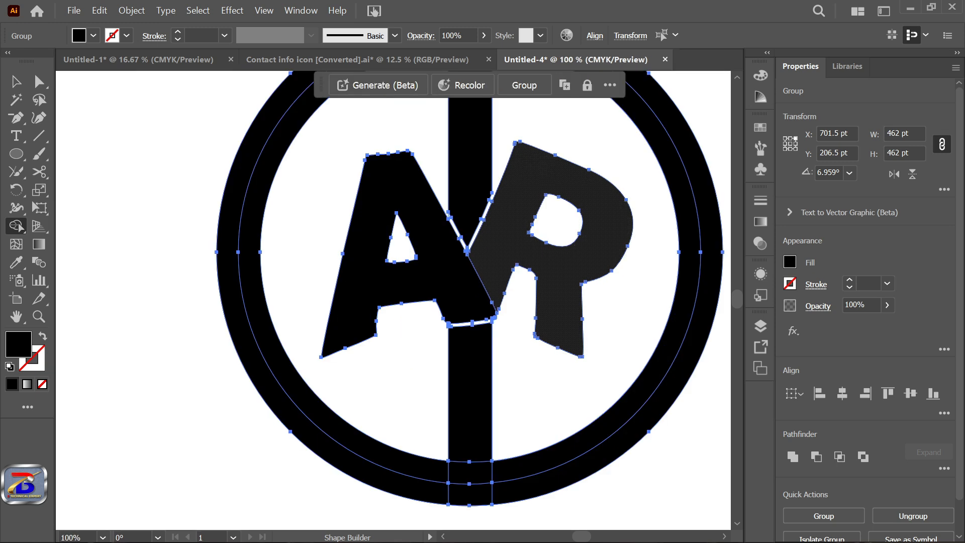
Step: Round the inner bottom corner of the A's left leg slightly by direct selection
{"action": "scroll", "coordinate": [471, 203], "scroll_direction": "down", "scroll_amount": 2}
{"action": "scroll", "coordinate": [472, 203], "scroll_direction": "up", "scroll_amount": 4}
{"action": "scroll", "coordinate": [458, 267], "scroll_direction": "down", "scroll_amount": 5}
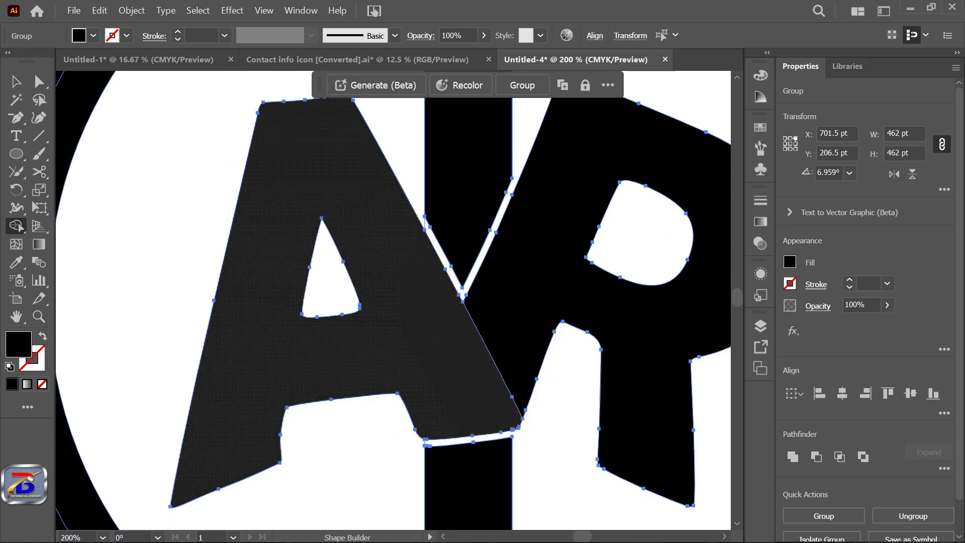
{"action": "scroll", "coordinate": [457, 266], "scroll_direction": "up", "scroll_amount": 2}
{"action": "scroll", "coordinate": [378, 304], "scroll_direction": "up", "scroll_amount": 2}
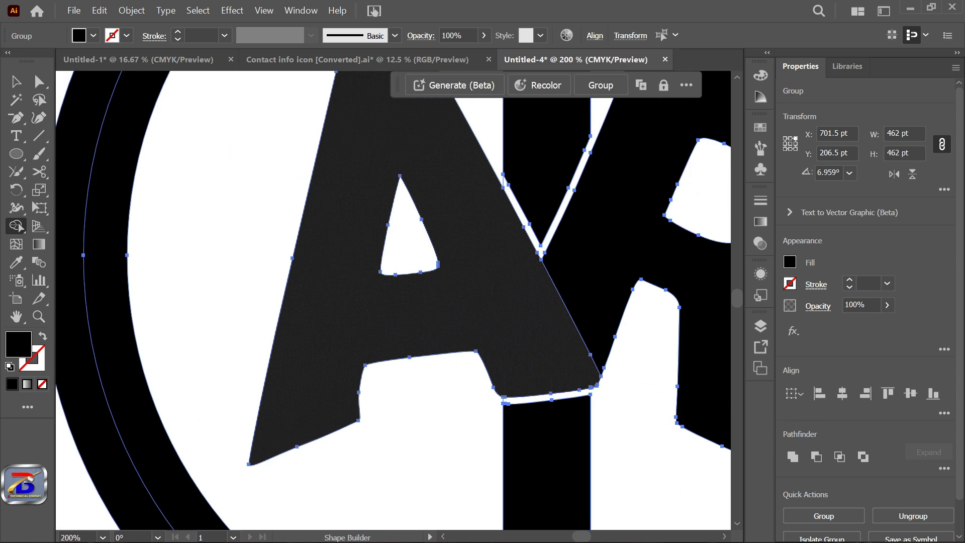
{"action": "scroll", "coordinate": [389, 303], "scroll_direction": "down", "scroll_amount": 3}
{"action": "scroll", "coordinate": [374, 350], "scroll_direction": "up", "scroll_amount": 4}
{"action": "scroll", "coordinate": [399, 394], "scroll_direction": "down", "scroll_amount": 4}
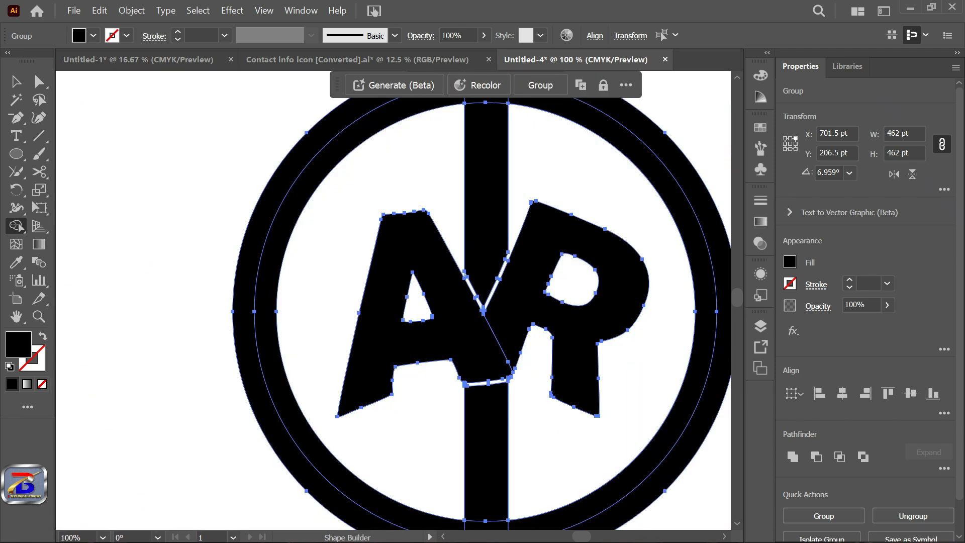
{"action": "key", "text": "a"}
{"action": "scroll", "coordinate": [413, 368], "scroll_direction": "up", "scroll_amount": 3}
{"action": "left_click_drag", "start_coordinate": [360, 362], "coordinate": [351, 362]}
{"action": "scroll", "coordinate": [350, 363], "scroll_direction": "down", "scroll_amount": 3}
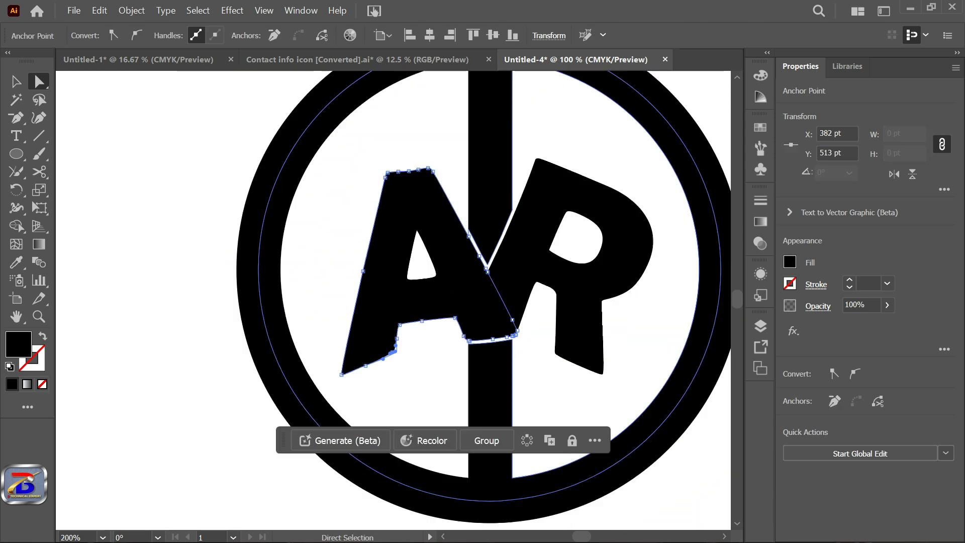
Step: Draw a thin vertical rectangle about 6 by 71 pt between the ring and the A
{"action": "scroll", "coordinate": [301, 226], "scroll_direction": "up", "scroll_amount": 1}
{"action": "key", "text": "m"}
{"action": "left_click_drag", "start_coordinate": [279, 195], "coordinate": [297, 312]}
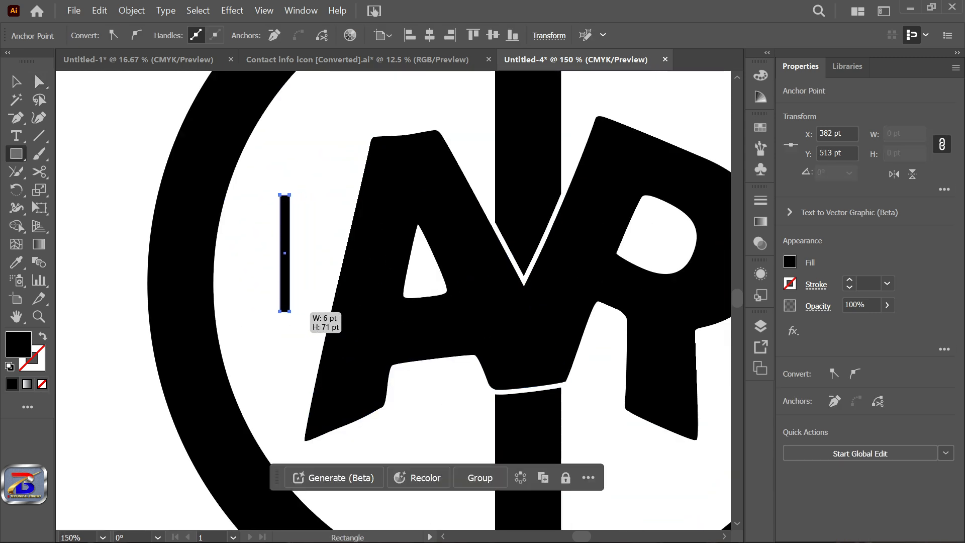
Step: Tilt the thin rectangle along the A's left leg and place an angled copy along the R's stem, extending past its top edge
{"action": "key", "text": "v"}
{"action": "left_click_drag", "start_coordinate": [296, 190], "coordinate": [577, 298]}
{"action": "scroll", "coordinate": [466, 342], "scroll_direction": "down", "scroll_amount": 1}
{"action": "left_click_drag", "start_coordinate": [586, 265], "coordinate": [596, 268]}
{"action": "scroll", "coordinate": [581, 316], "scroll_direction": "up", "scroll_amount": 1}
{"action": "left_click_drag", "start_coordinate": [569, 302], "coordinate": [562, 296]}
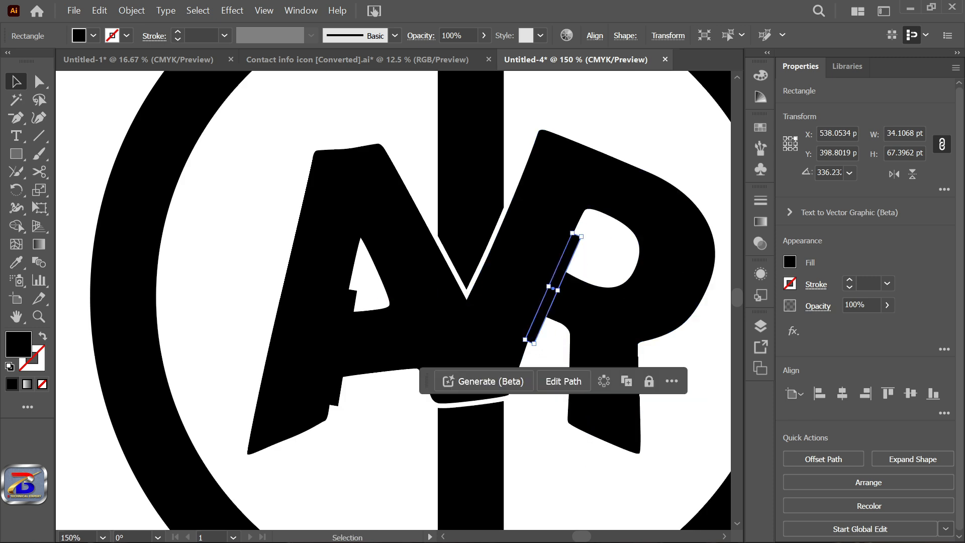
{"action": "scroll", "coordinate": [579, 233], "scroll_direction": "up", "scroll_amount": 3}
{"action": "left_click_drag", "start_coordinate": [572, 239], "coordinate": [704, 72]}
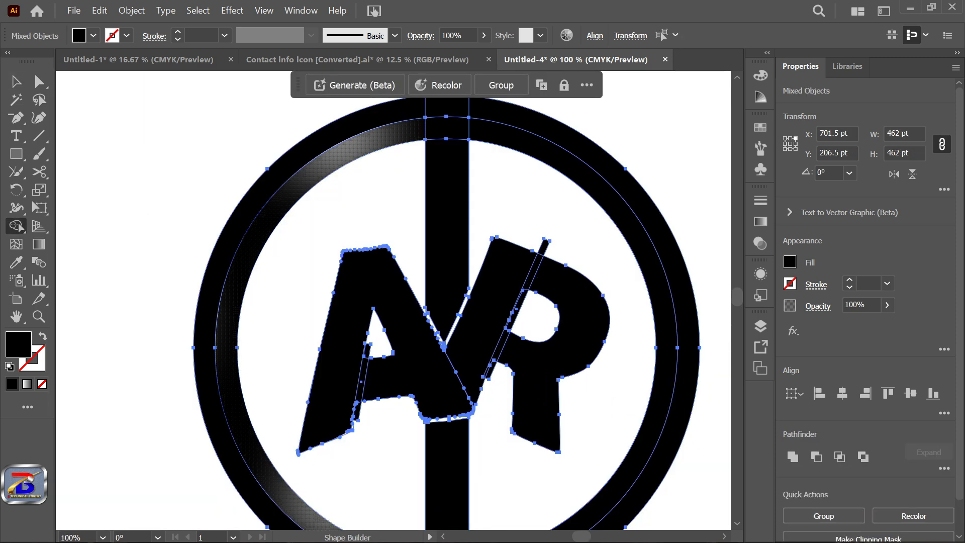
Step: Select all the artwork and cut the thin strip out of the A beside its left leg with Shape Builder
{"action": "scroll", "coordinate": [377, 404], "scroll_direction": "up", "scroll_amount": 2}
{"action": "left_click", "coordinate": [357, 298], "text": "alt"}
{"action": "left_click", "coordinate": [335, 422], "text": "alt"}
{"action": "left_click", "coordinate": [333, 450], "text": "alt"}
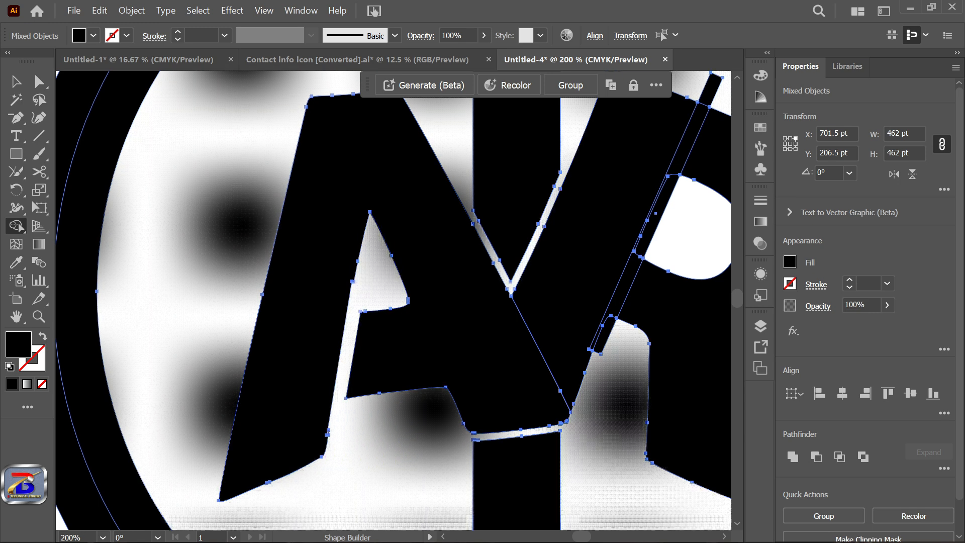
{"action": "left_click", "coordinate": [347, 447], "text": "alt"}
Step: Cut the slanted strip out of the R between its stem and bowl, including the leftover pieces of the rectangle
{"action": "left_click_drag", "start_coordinate": [689, 322], "coordinate": [452, 300]}
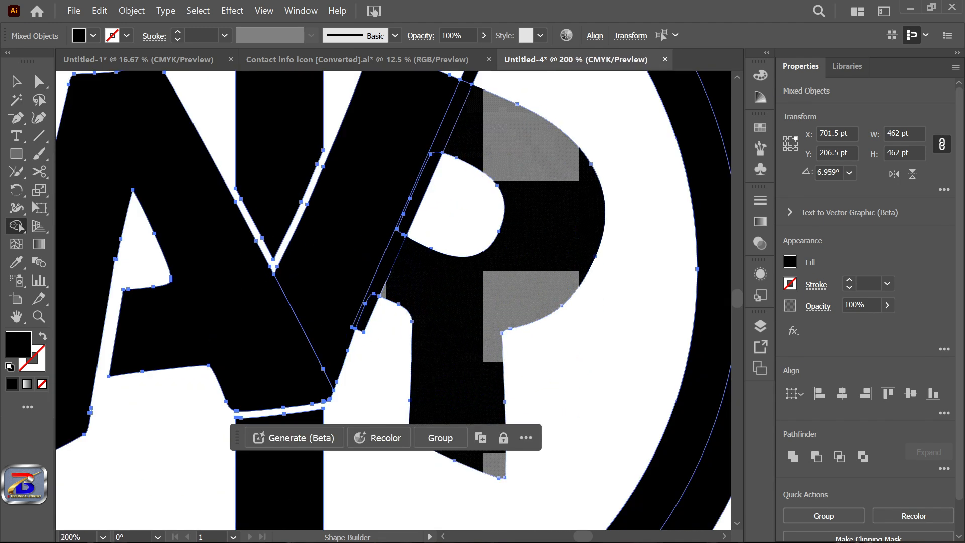
{"action": "scroll", "coordinate": [399, 250], "scroll_direction": "up", "scroll_amount": 1}
{"action": "left_click", "coordinate": [380, 271], "text": "alt"}
{"action": "scroll", "coordinate": [386, 273], "scroll_direction": "down", "scroll_amount": 2}
{"action": "scroll", "coordinate": [419, 193], "scroll_direction": "up", "scroll_amount": 1}
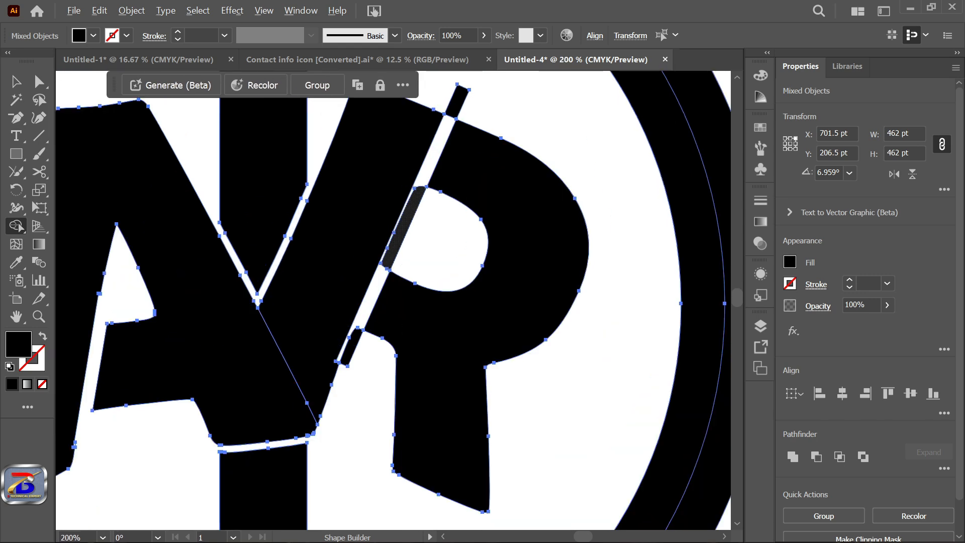
{"action": "scroll", "coordinate": [403, 241], "scroll_direction": "down", "scroll_amount": 3}
{"action": "scroll", "coordinate": [412, 252], "scroll_direction": "up", "scroll_amount": 1}
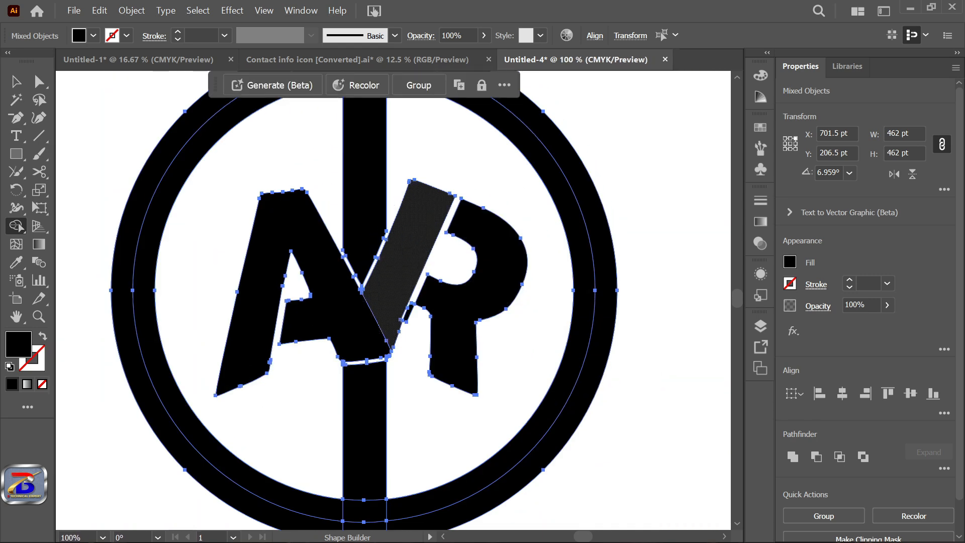
{"action": "scroll", "coordinate": [399, 328], "scroll_direction": "up", "scroll_amount": 3}
{"action": "left_click", "coordinate": [425, 281], "text": "alt"}
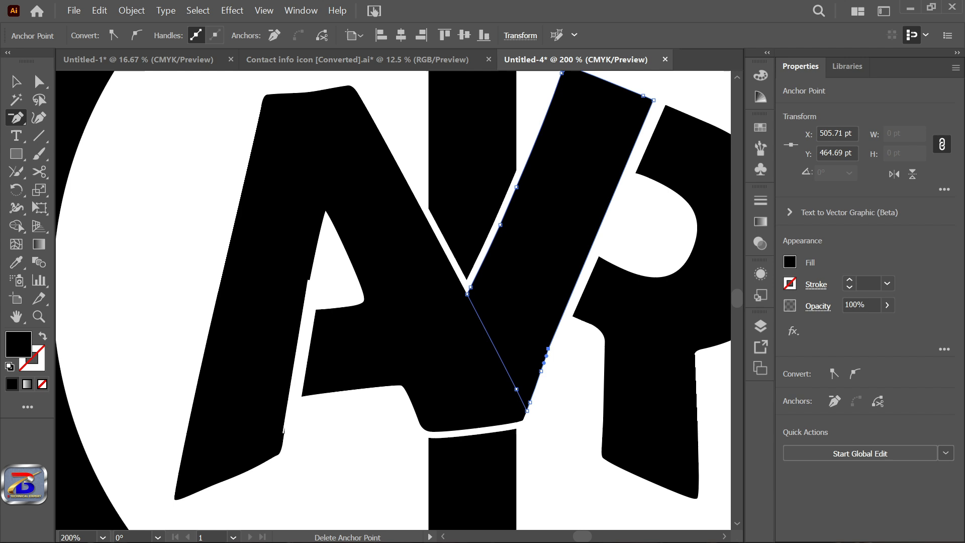
Step: Delete the stray anchor point that forms a notch on the A's inner edge beside its counter
{"action": "scroll", "coordinate": [295, 266], "scroll_direction": "up", "scroll_amount": 3}
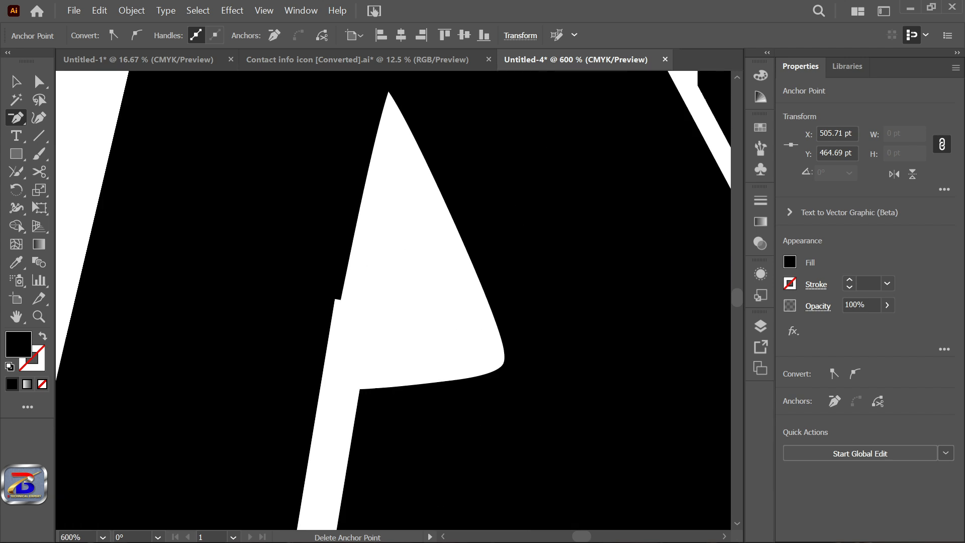
{"action": "scroll", "coordinate": [345, 325], "scroll_direction": "up", "scroll_amount": 2}
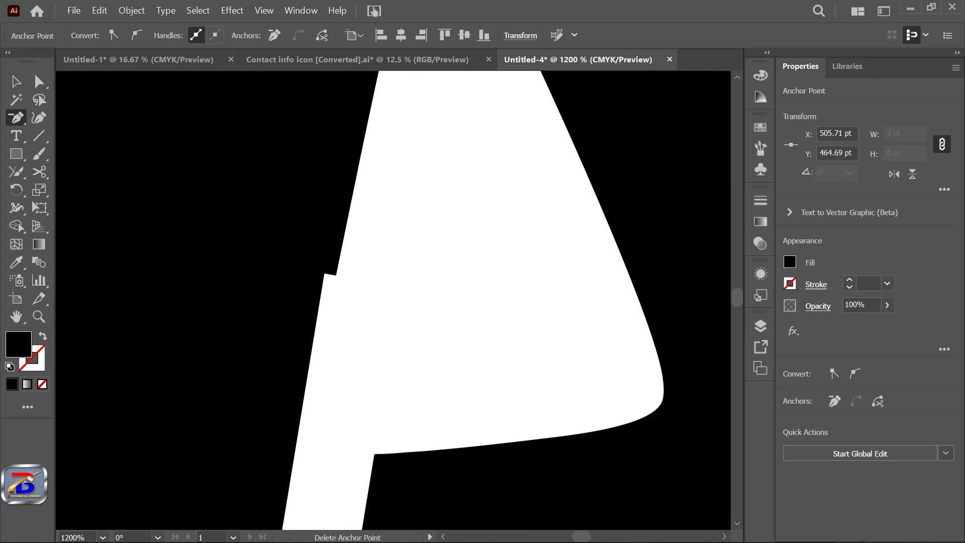
{"action": "left_click", "coordinate": [327, 273]}
{"action": "scroll", "coordinate": [330, 274], "scroll_direction": "down", "scroll_amount": 6}
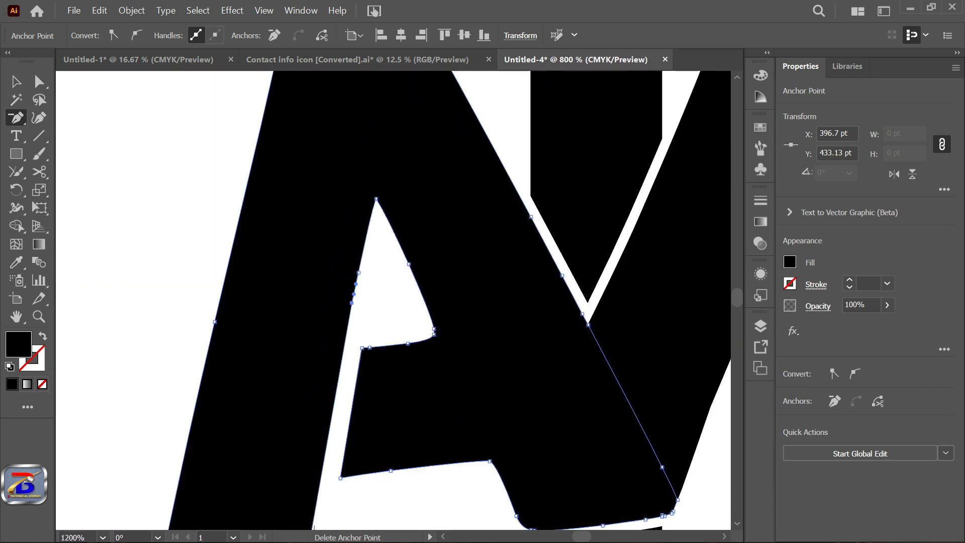
Step: Remove the stray anchor point near the bottom of the A's left leg to smooth its inner edge, and deselect the artwork
{"action": "scroll", "coordinate": [362, 297], "scroll_direction": "up", "scroll_amount": 8}
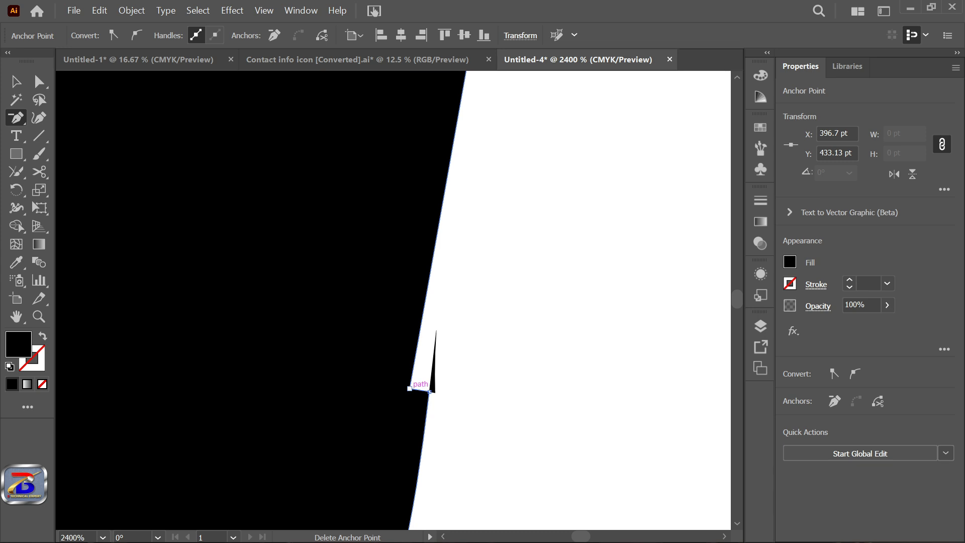
{"action": "left_click", "coordinate": [409, 388]}
{"action": "scroll", "coordinate": [430, 391], "scroll_direction": "down", "scroll_amount": 6}
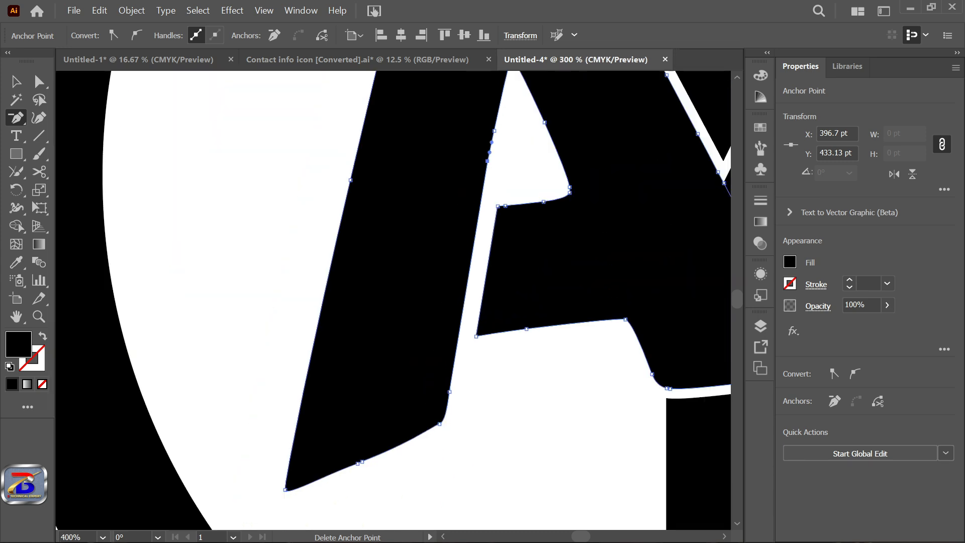
{"action": "scroll", "coordinate": [462, 409], "scroll_direction": "up", "scroll_amount": 4}
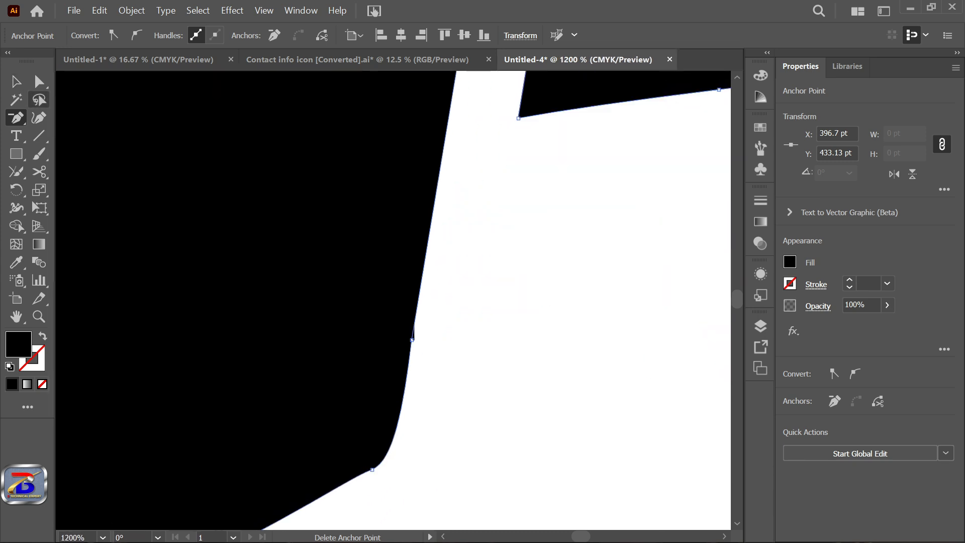
{"action": "left_click", "coordinate": [39, 82]}
{"action": "left_click", "coordinate": [432, 322]}
{"action": "scroll", "coordinate": [429, 322], "scroll_direction": "down", "scroll_amount": 9}
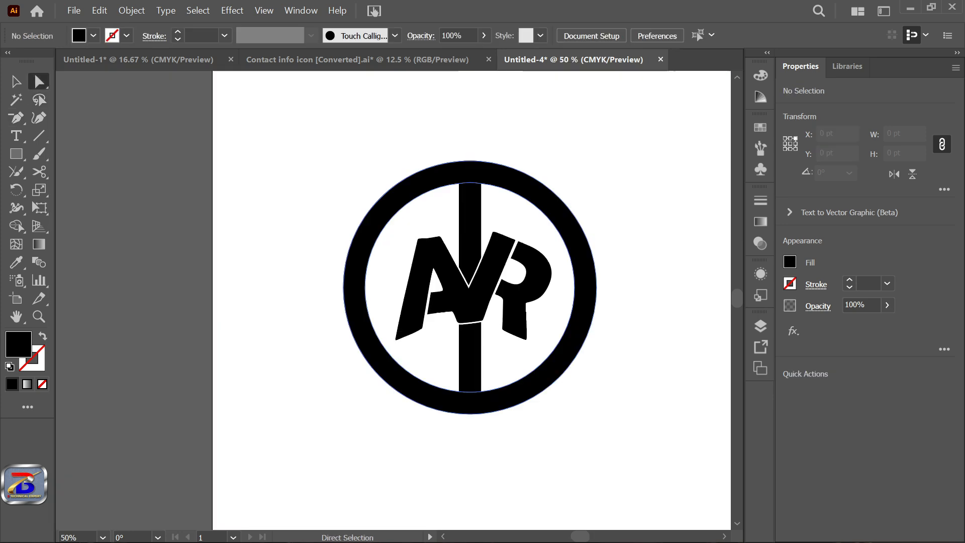
Step: Draw a circle about 558 pt across over the lower part of the ring, with no fill and a 6 pt black stroke
{"action": "scroll", "coordinate": [558, 293], "scroll_direction": "up", "scroll_amount": 2}
{"action": "left_click_drag", "start_coordinate": [370, 240], "coordinate": [525, 444]}
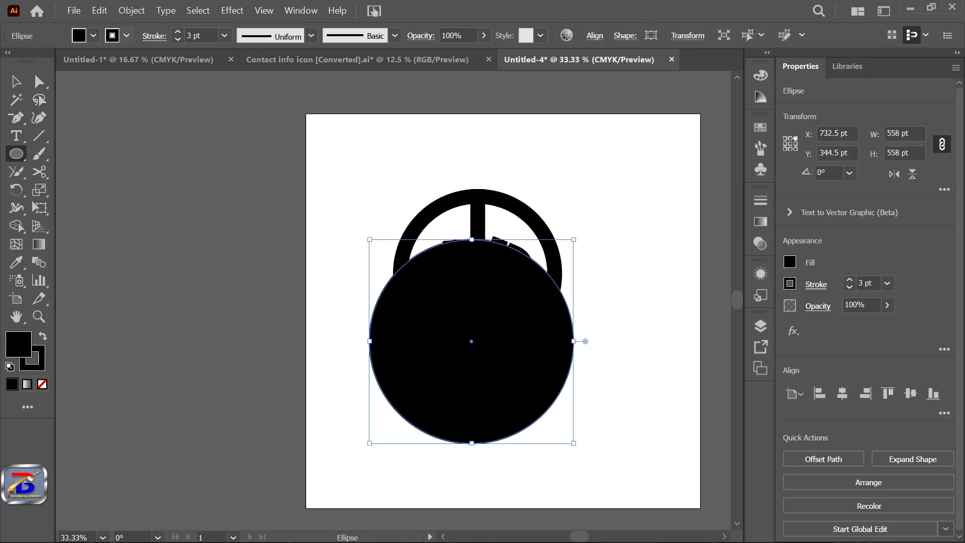
{"action": "left_click", "coordinate": [127, 36]}
{"action": "left_click", "coordinate": [94, 36]}
{"action": "left_click", "coordinate": [10, 61]}
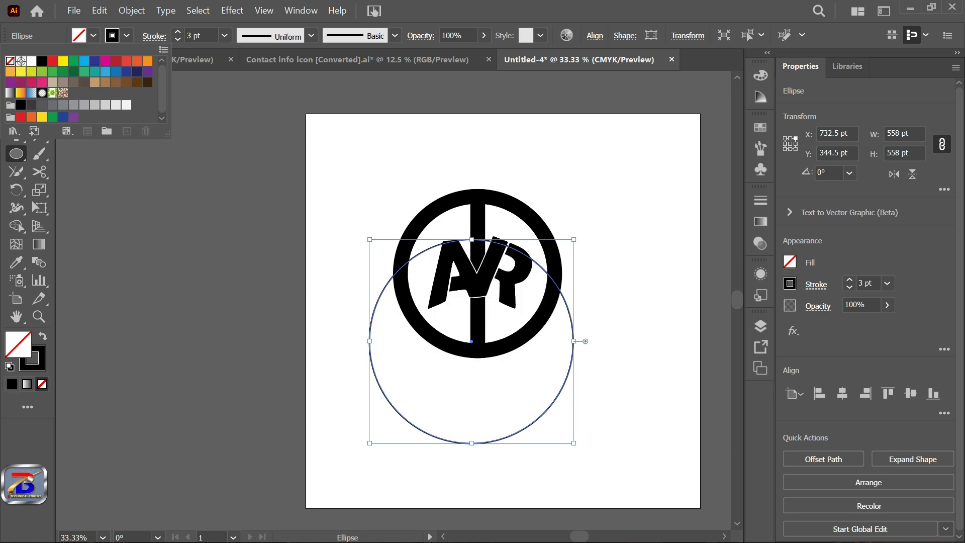
{"action": "left_click", "coordinate": [224, 35]}
{"action": "left_click", "coordinate": [241, 189]}
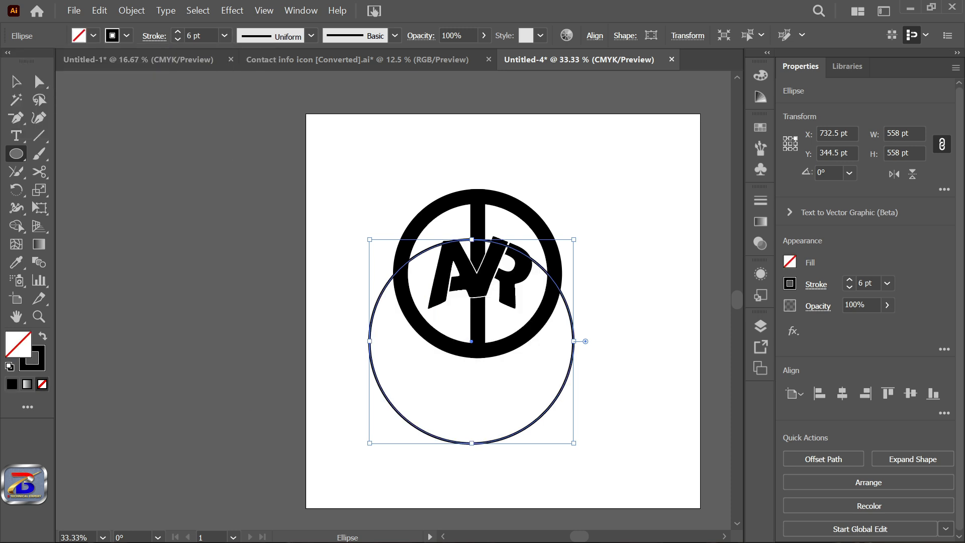
Step: Move and scale the circle so its upper arc crosses both sides of the ring above the letters
{"action": "scroll", "coordinate": [542, 283], "scroll_direction": "up", "scroll_amount": 2}
{"action": "key", "text": "v"}
{"action": "left_click_drag", "start_coordinate": [536, 246], "coordinate": [552, 195]}
{"action": "scroll", "coordinate": [548, 208], "scroll_direction": "down", "scroll_amount": 1}
{"action": "left_click_drag", "start_coordinate": [604, 162], "coordinate": [619, 161]}
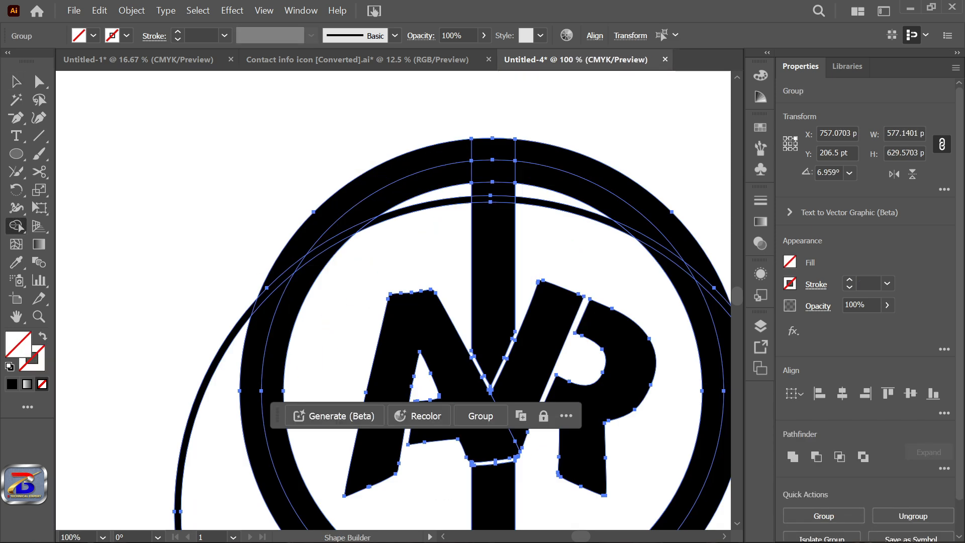
{"action": "scroll", "coordinate": [397, 158], "scroll_direction": "up", "scroll_amount": 1}
Step: Cut away the circle's band where it crosses the upper left of the ring using Shape Builder on all the artwork
{"action": "left_click", "coordinate": [301, 286], "text": "alt"}
{"action": "left_click", "coordinate": [160, 413], "text": "alt"}
{"action": "scroll", "coordinate": [359, 311], "scroll_direction": "down", "scroll_amount": 2}
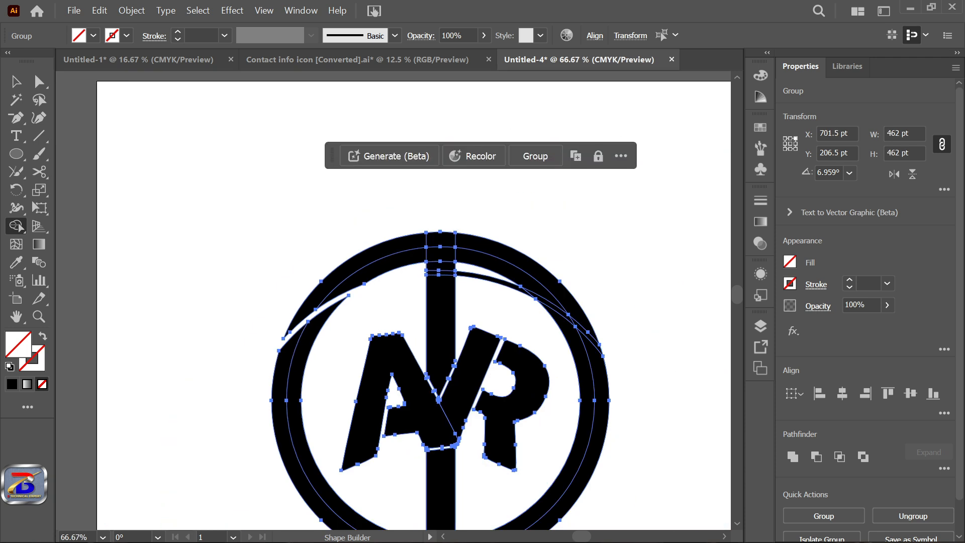
Step: Clear the remaining arc pieces at the bar and cut the matching gap through the ring's upper right, leaving the artwork deselected
{"action": "scroll", "coordinate": [465, 306], "scroll_direction": "up", "scroll_amount": 3}
{"action": "left_click", "coordinate": [502, 211], "text": "alt"}
{"action": "scroll", "coordinate": [407, 233], "scroll_direction": "down", "scroll_amount": 2}
{"action": "scroll", "coordinate": [616, 307], "scroll_direction": "up", "scroll_amount": 1}
{"action": "left_click", "coordinate": [624, 314], "text": "alt"}
{"action": "scroll", "coordinate": [552, 71], "scroll_direction": "down", "scroll_amount": 2}
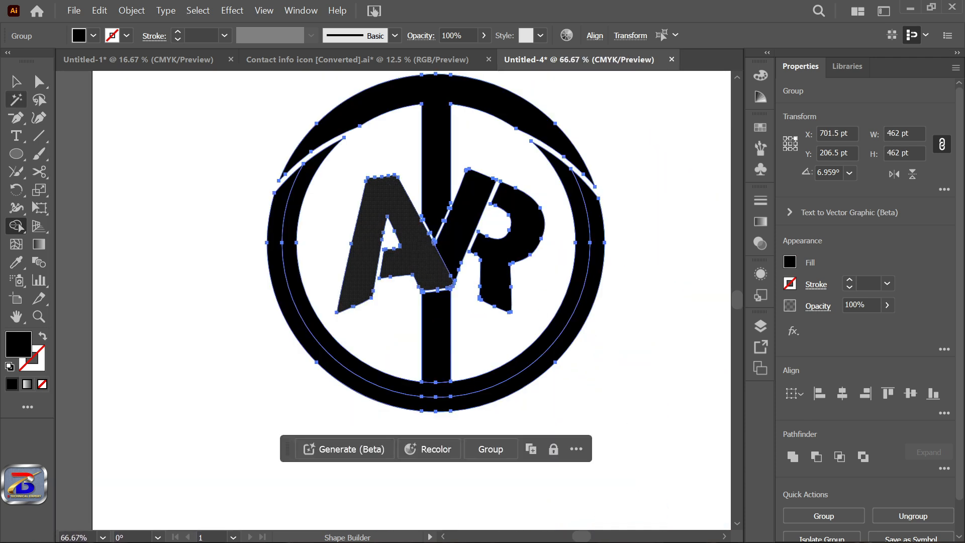
{"action": "key", "text": "v"}
{"action": "left_click", "coordinate": [411, 288]}
{"action": "scroll", "coordinate": [412, 288], "scroll_direction": "down", "scroll_amount": 2}
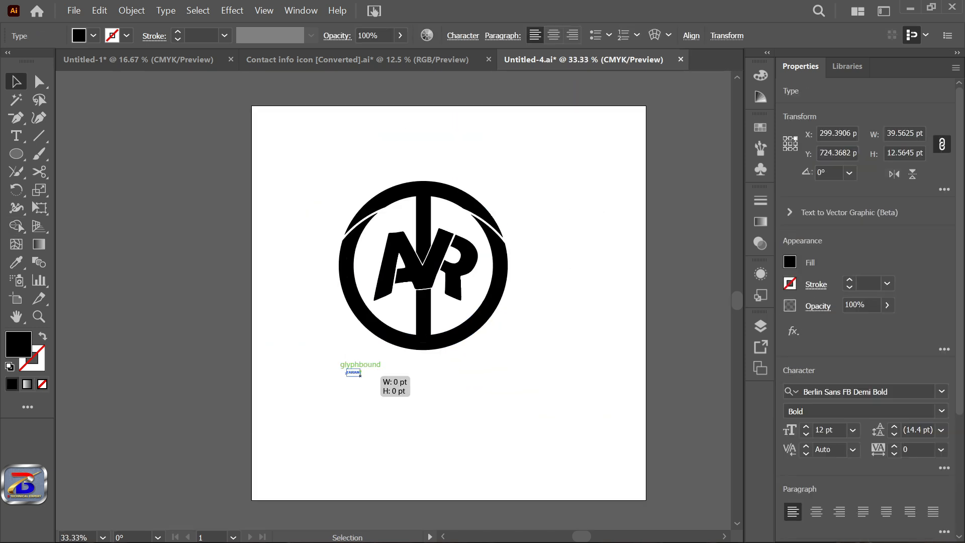
Step: Add the name text in capitals below the ring and set its font to Bauhaus 93
{"action": "left_click_drag", "start_coordinate": [360, 375], "coordinate": [462, 385]}
{"action": "left_click", "coordinate": [352, 425]}
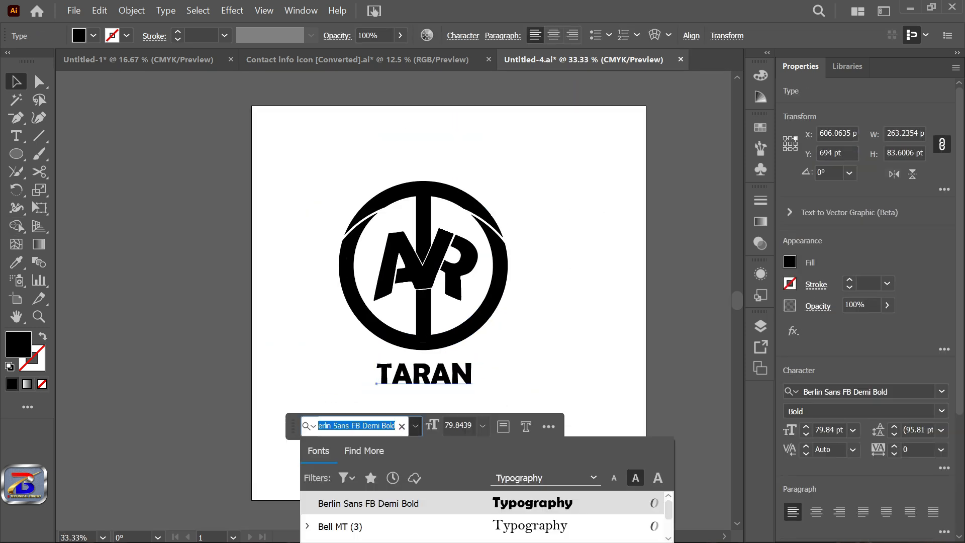
{"action": "scroll", "coordinate": [415, 526], "scroll_direction": "down", "scroll_amount": 2}
{"action": "scroll", "coordinate": [347, 503], "scroll_direction": "down", "scroll_amount": 5}
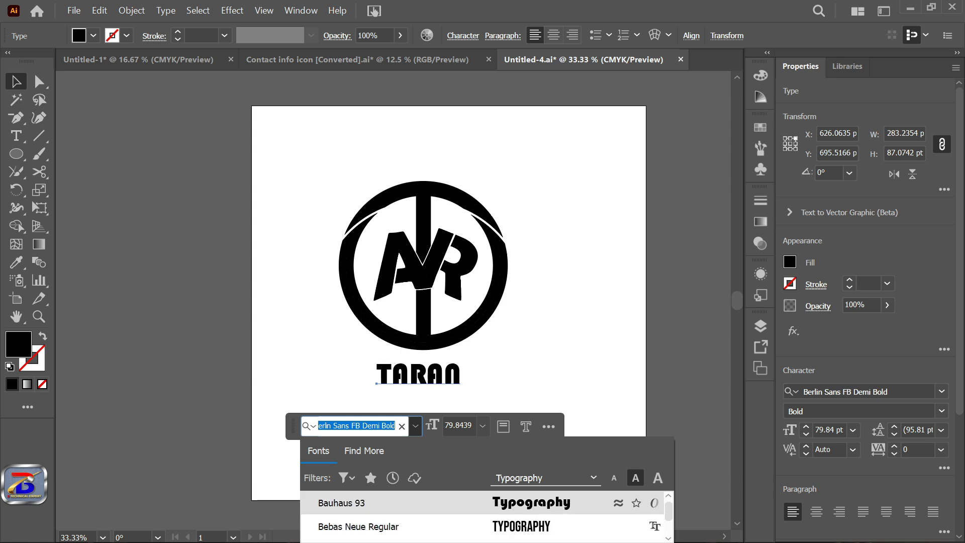
{"action": "left_click", "coordinate": [347, 502]}
Step: Center the name text close beneath the ring and deselect it
{"action": "scroll", "coordinate": [373, 367], "scroll_direction": "up", "scroll_amount": 4}
{"action": "scroll", "coordinate": [397, 368], "scroll_direction": "down", "scroll_amount": 4}
{"action": "left_click_drag", "start_coordinate": [475, 372], "coordinate": [463, 369]}
{"action": "key", "text": "ctrl+shift+a"}
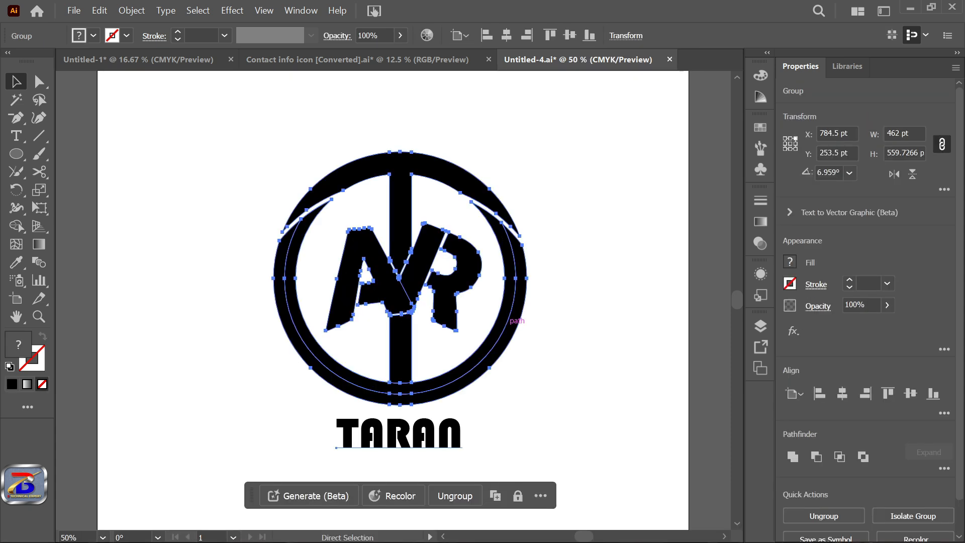
Step: Copy the grouped logo, switch to Photoshop, paste it into LOGO REPLACE HERE.psb as a smart object and scale it to about 54%
{"action": "key", "text": "ctrl+c"}
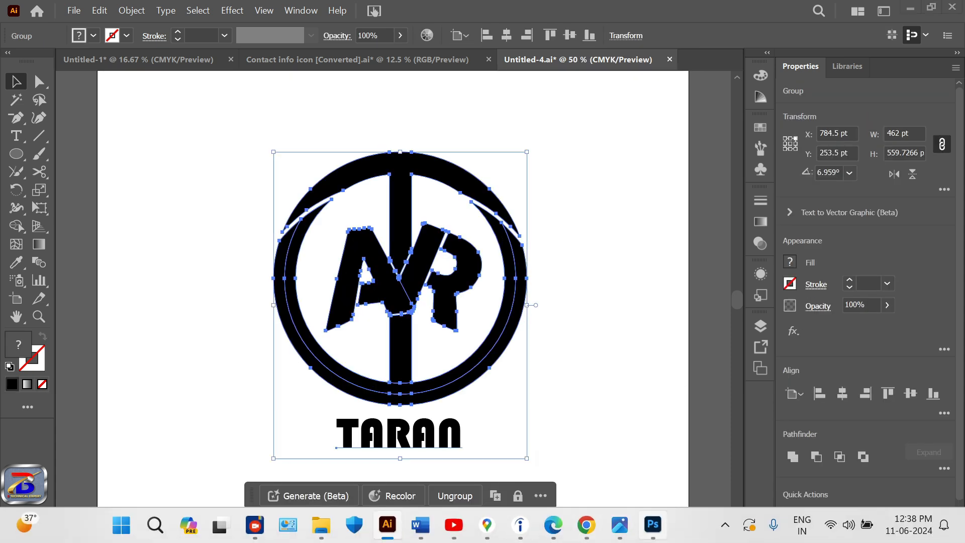
{"action": "left_click", "coordinate": [653, 525]}
{"action": "key", "text": "ctrl+v"}
{"action": "key", "text": "Return"}
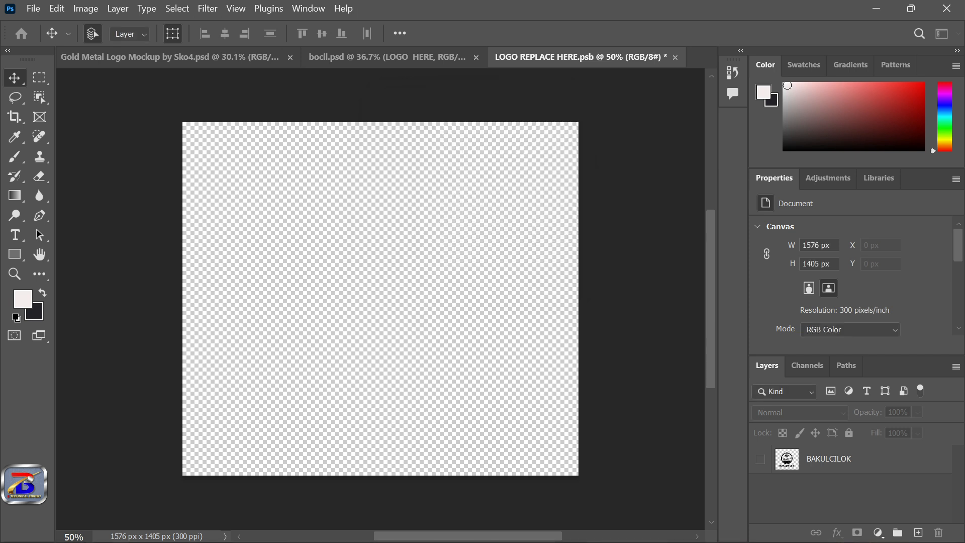
{"action": "left_click_drag", "start_coordinate": [526, 122], "coordinate": [498, 155]}
{"action": "left_click_drag", "start_coordinate": [435, 187], "coordinate": [449, 180]}
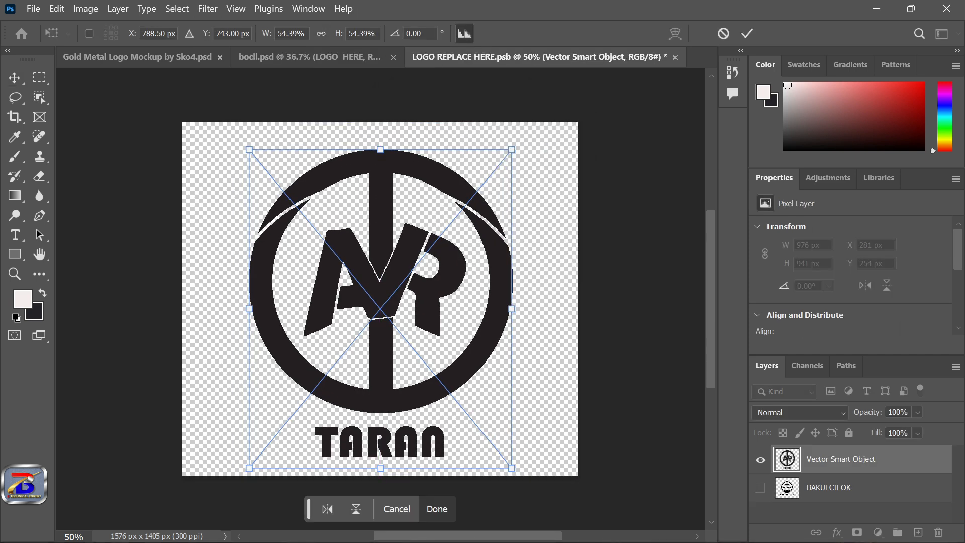
Step: Commit the logo placement, save LOGO REPLACE HERE.psb and return to the bocil.psd mockup
{"action": "key", "text": "ctrl+s"}
{"action": "key", "text": "Return"}
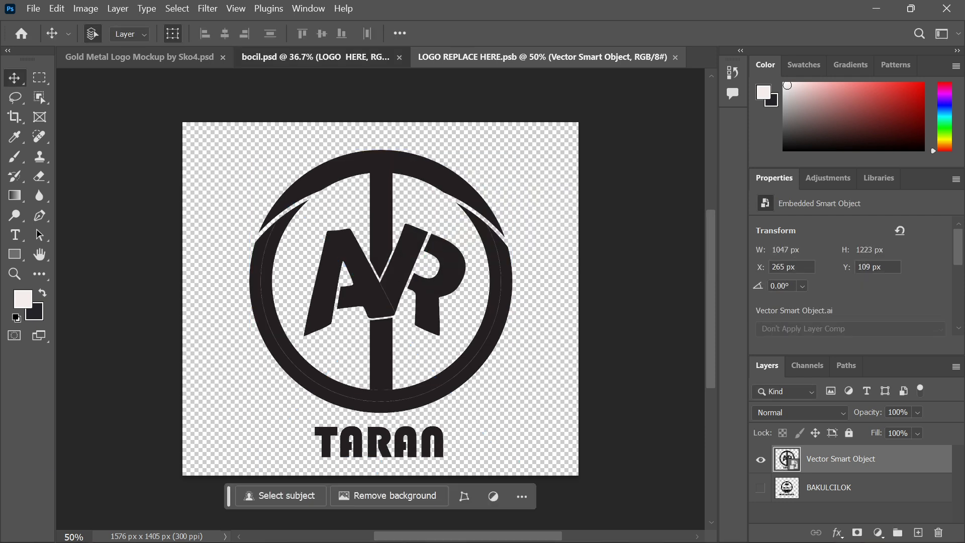
{"action": "left_click", "coordinate": [322, 57]}
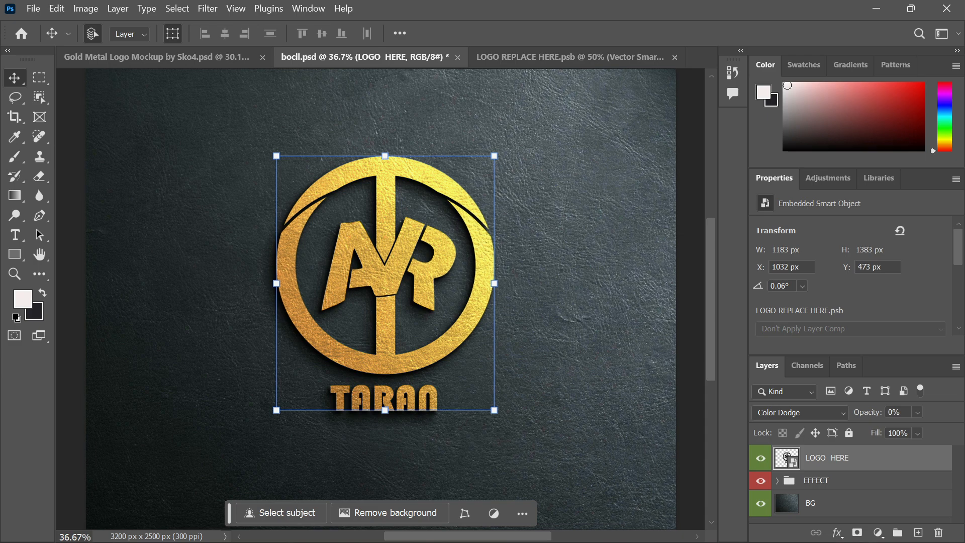